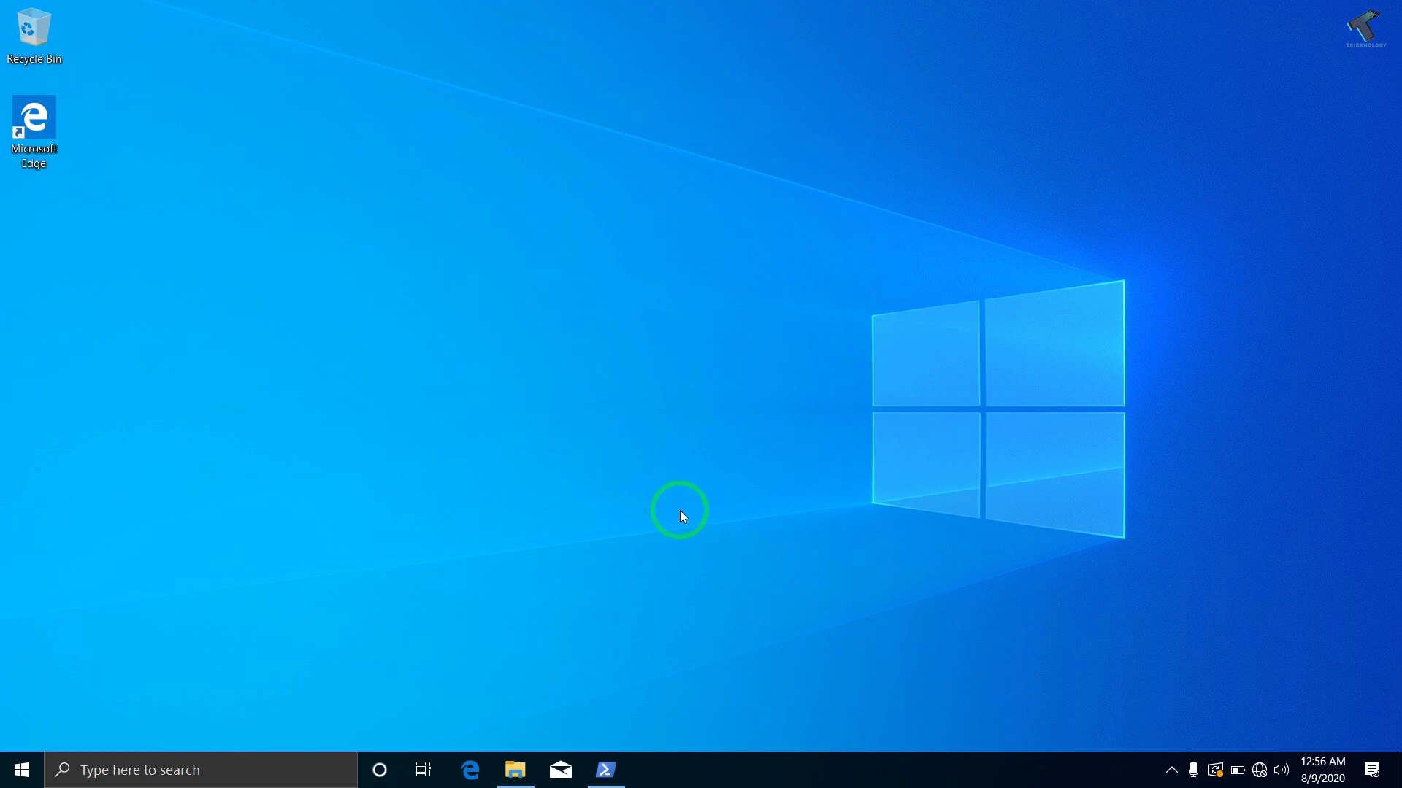
Search Windows for ncpa.cpl to open the Network Connections window.
click(205, 763)
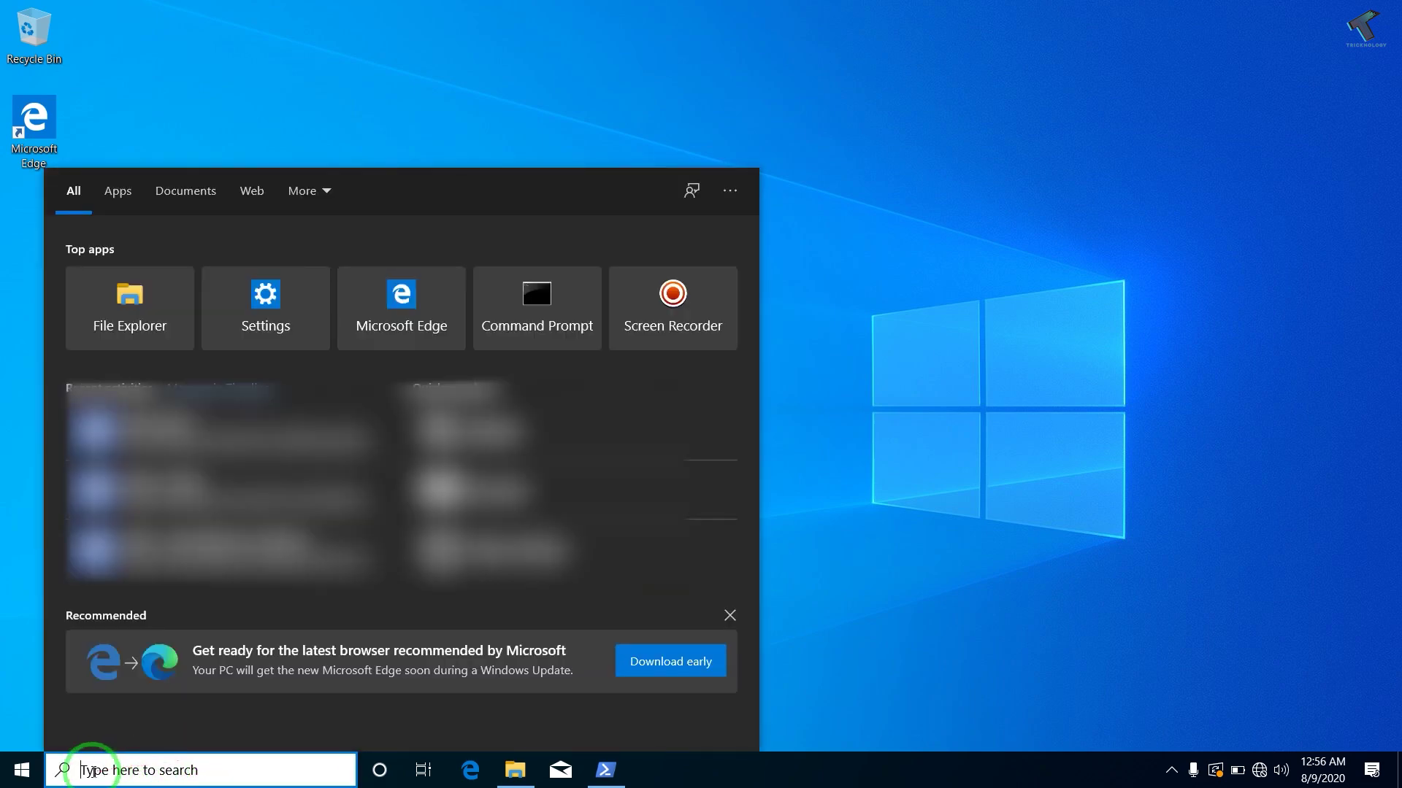
click(23, 768)
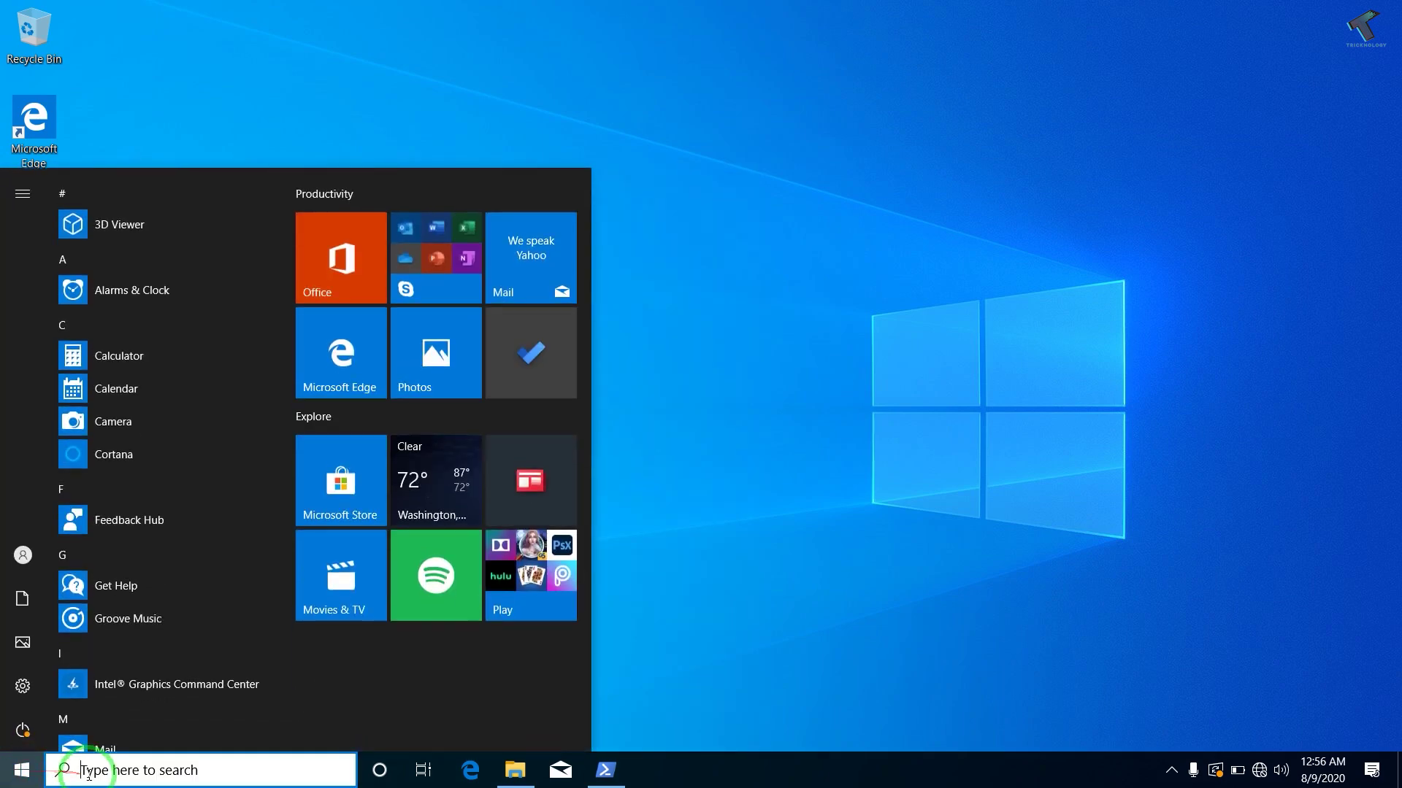
click(89, 776)
text(ncpa)
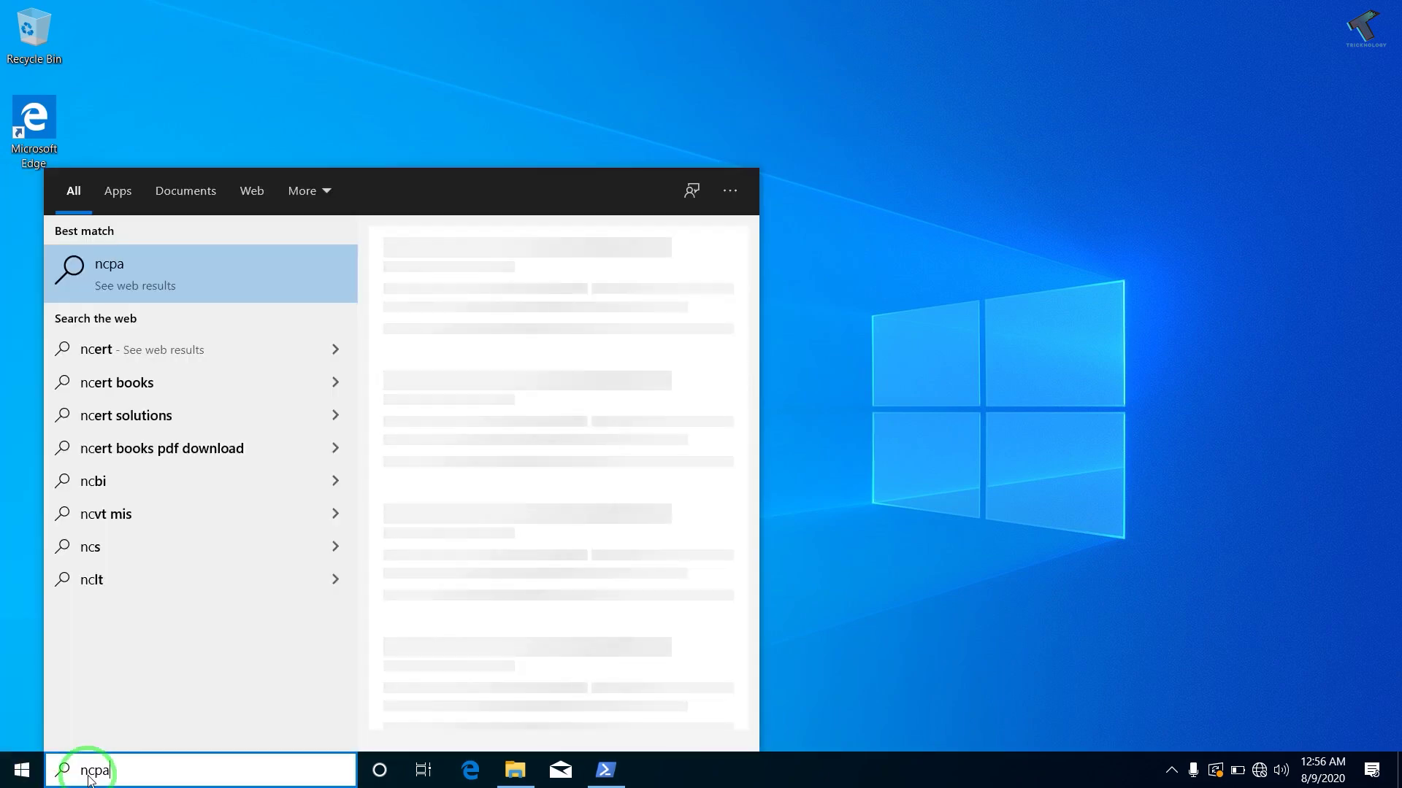
text(.cp)
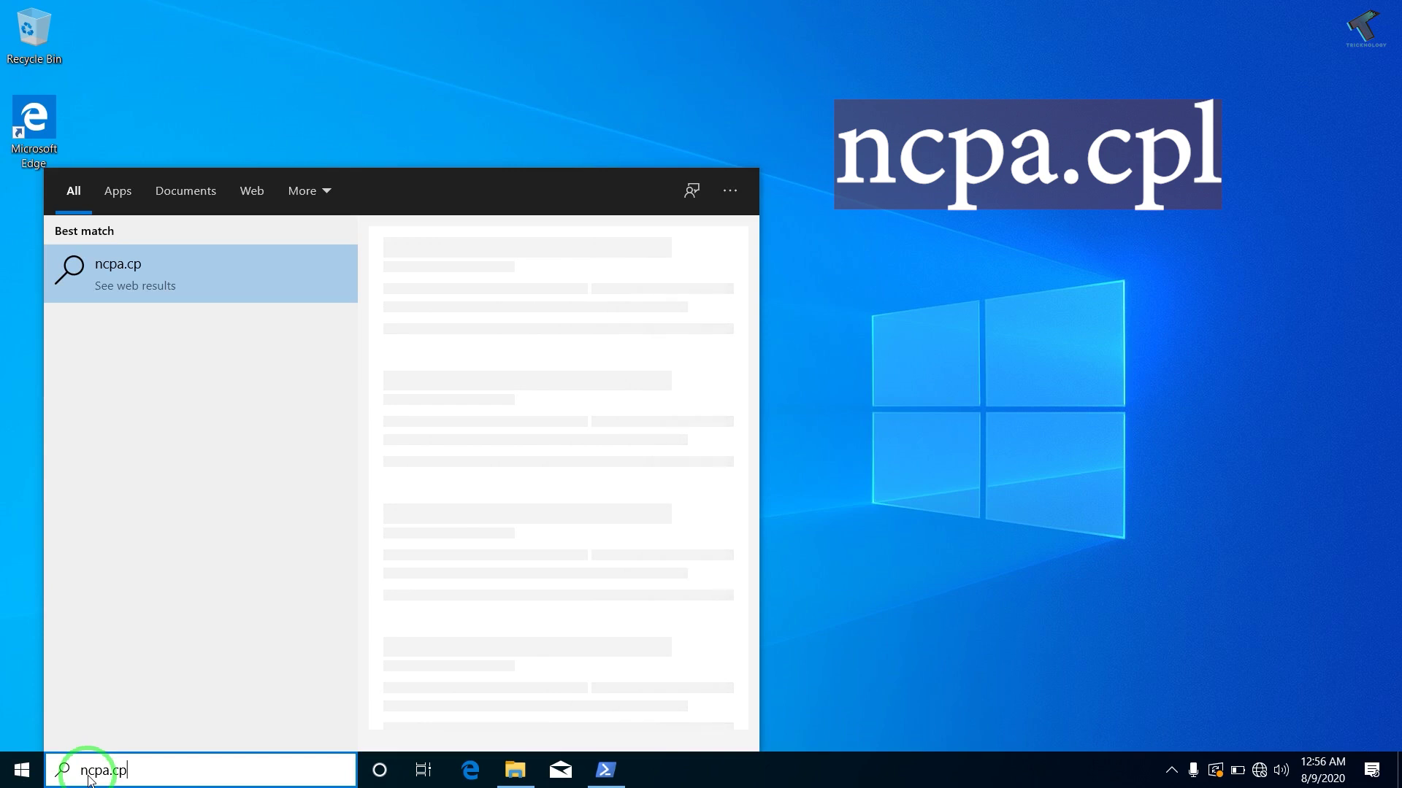
text(l)
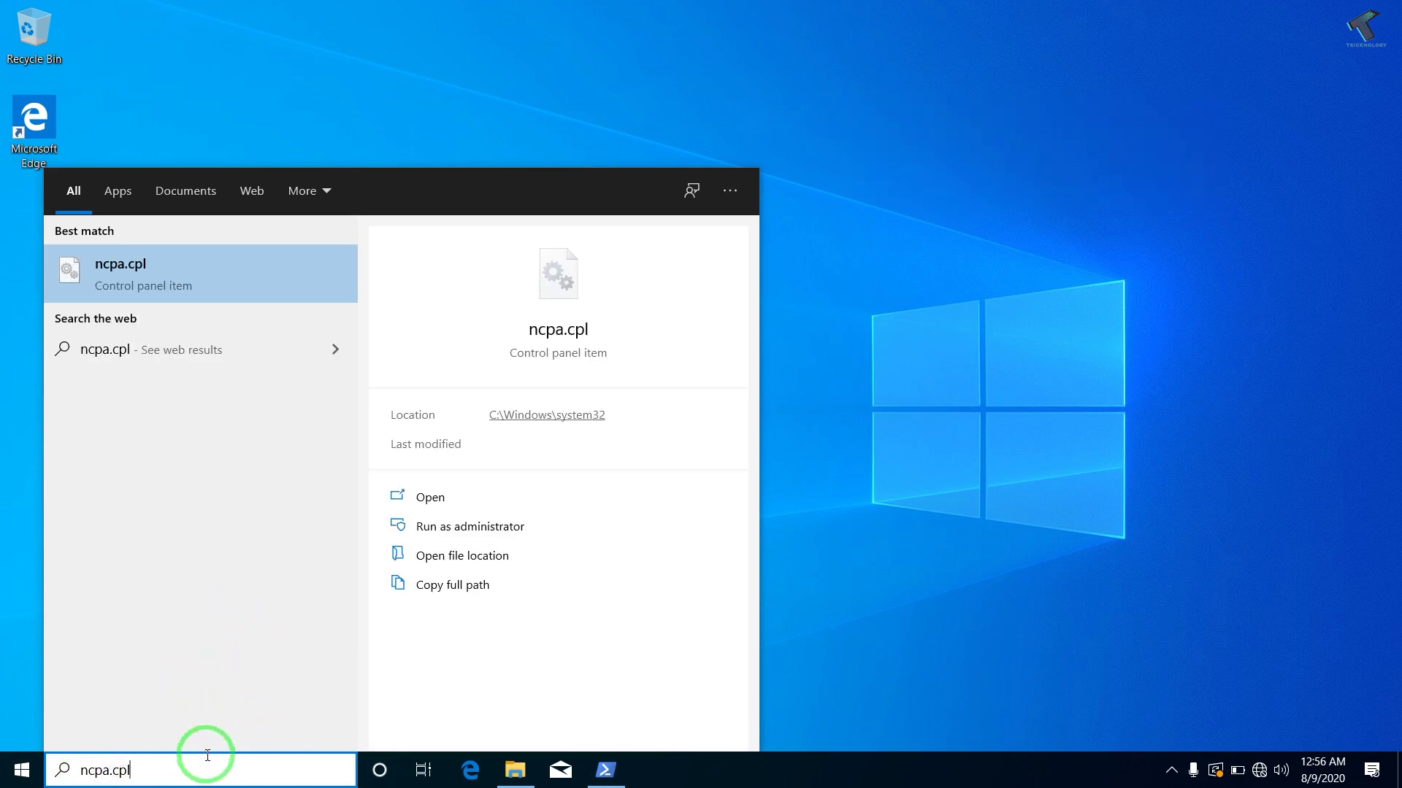
key(Return)
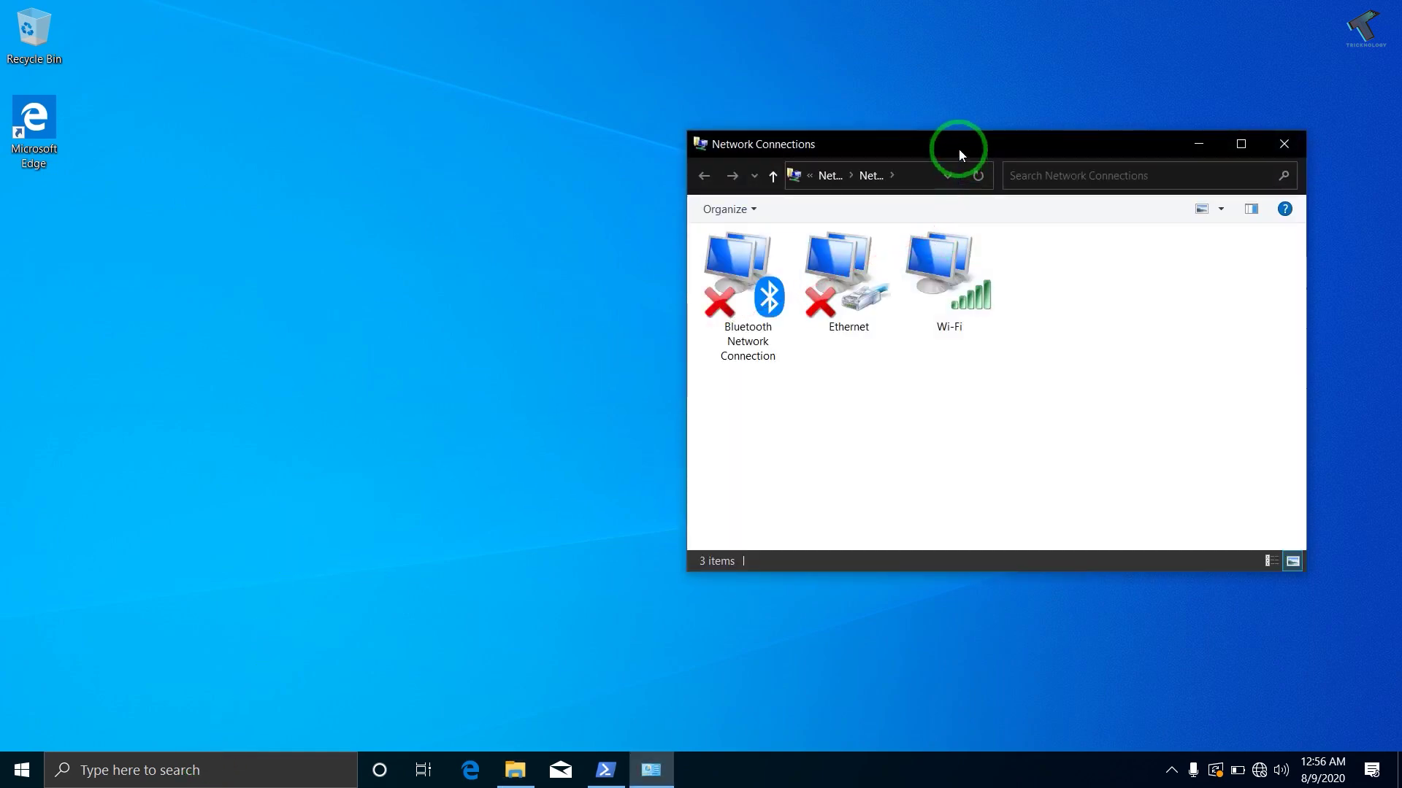
Set the Wi-Fi adapter's IPv4 to obtain IP address and DNS automatically, then close Network Connections.
drag(957, 149, 769, 116)
right_click(764, 217)
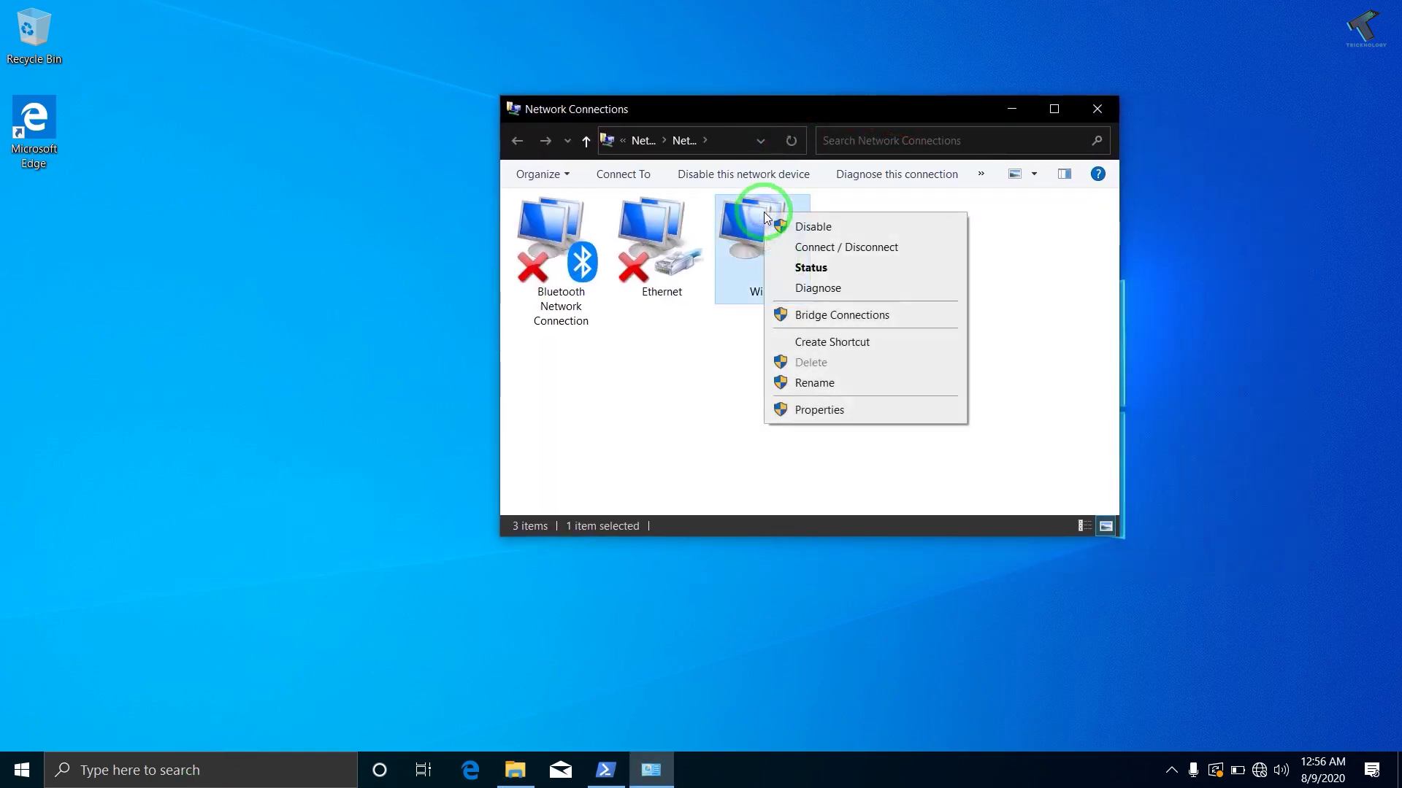
click(752, 253)
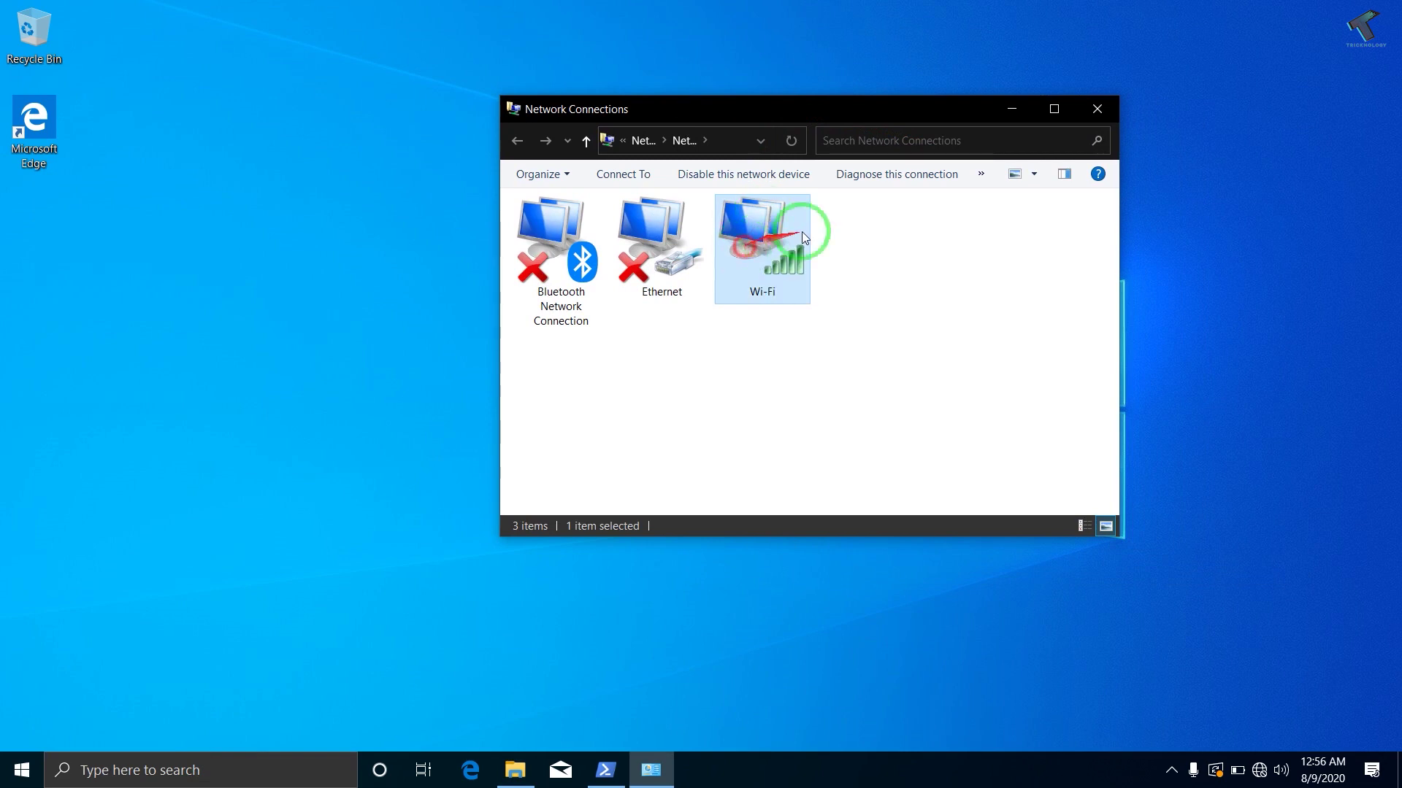
right_click(756, 251)
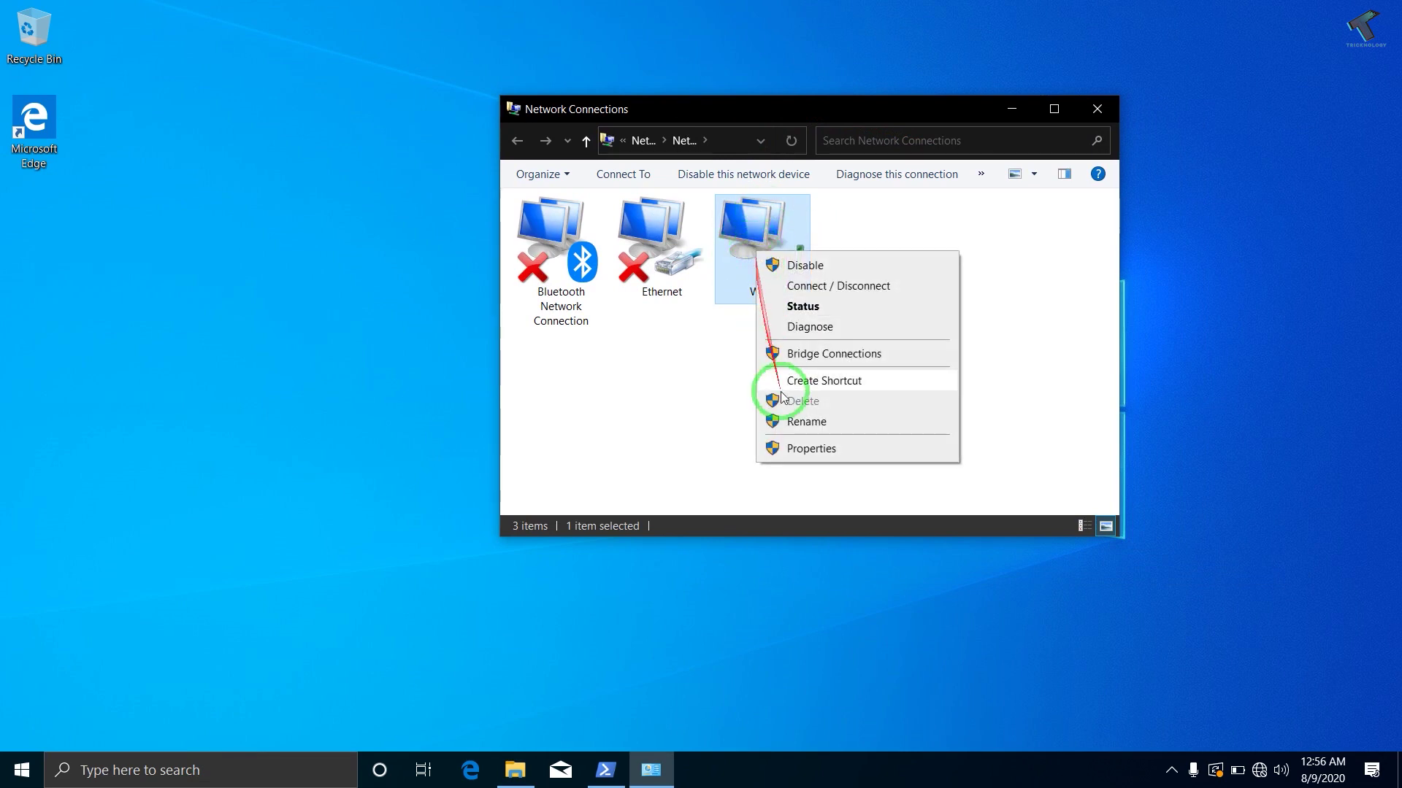
click(794, 447)
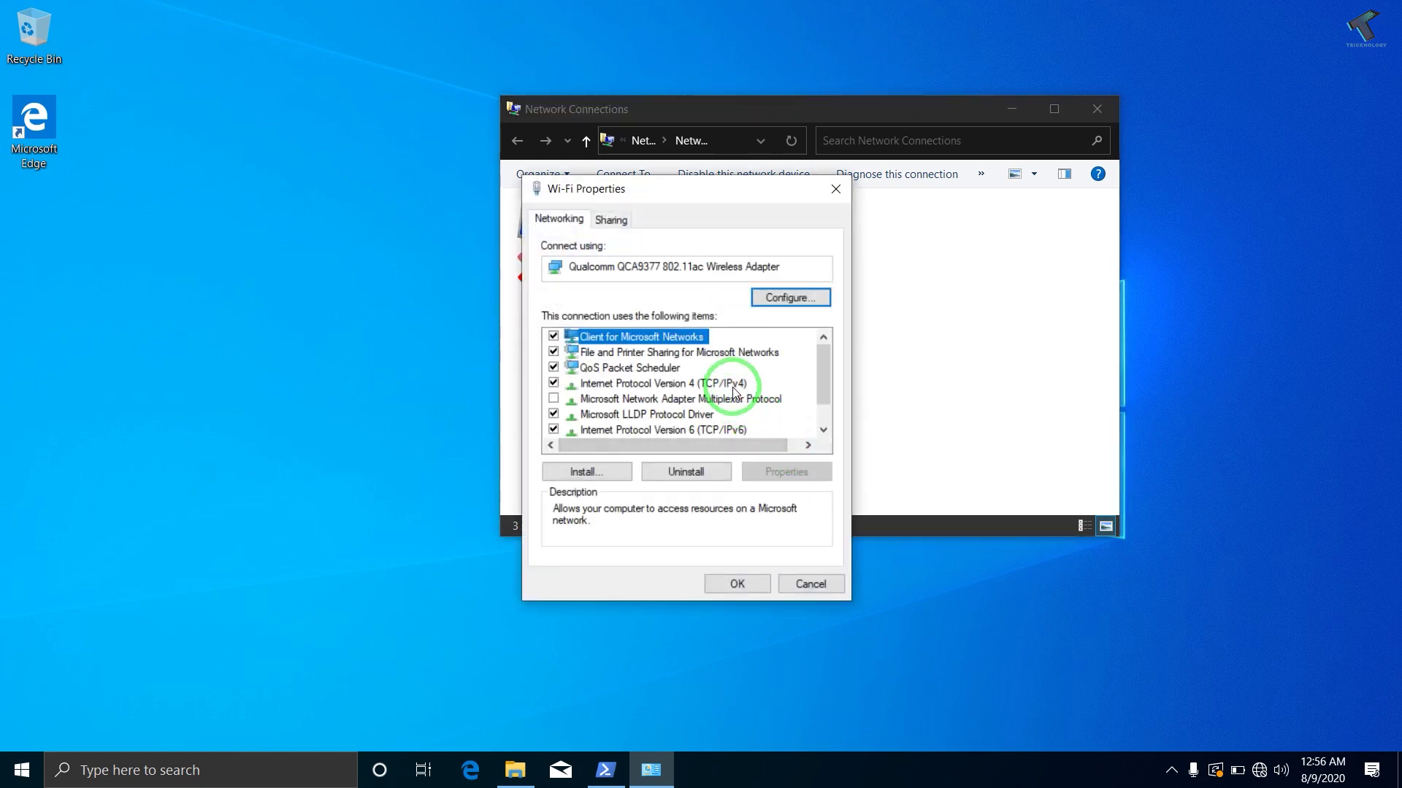
click(734, 391)
click(784, 473)
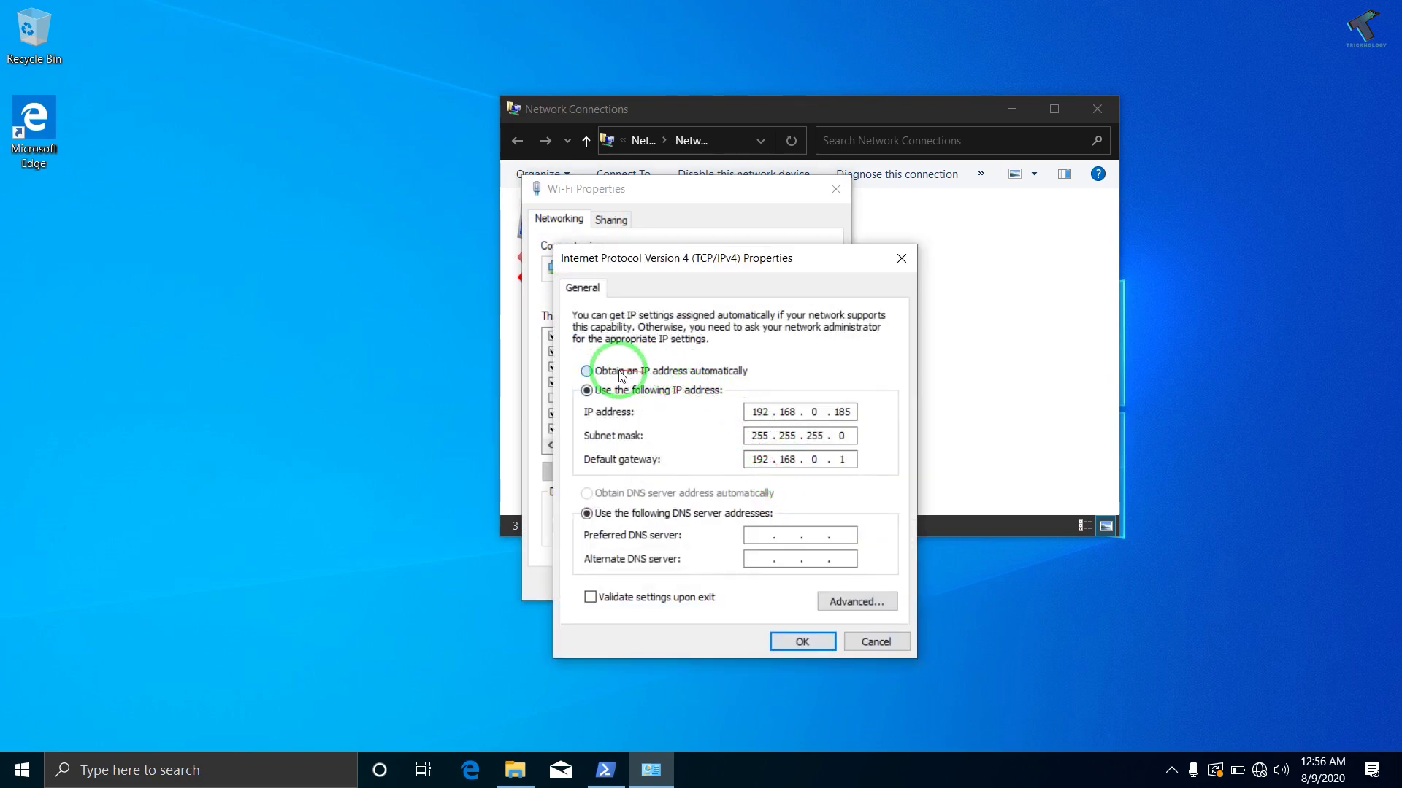
click(712, 373)
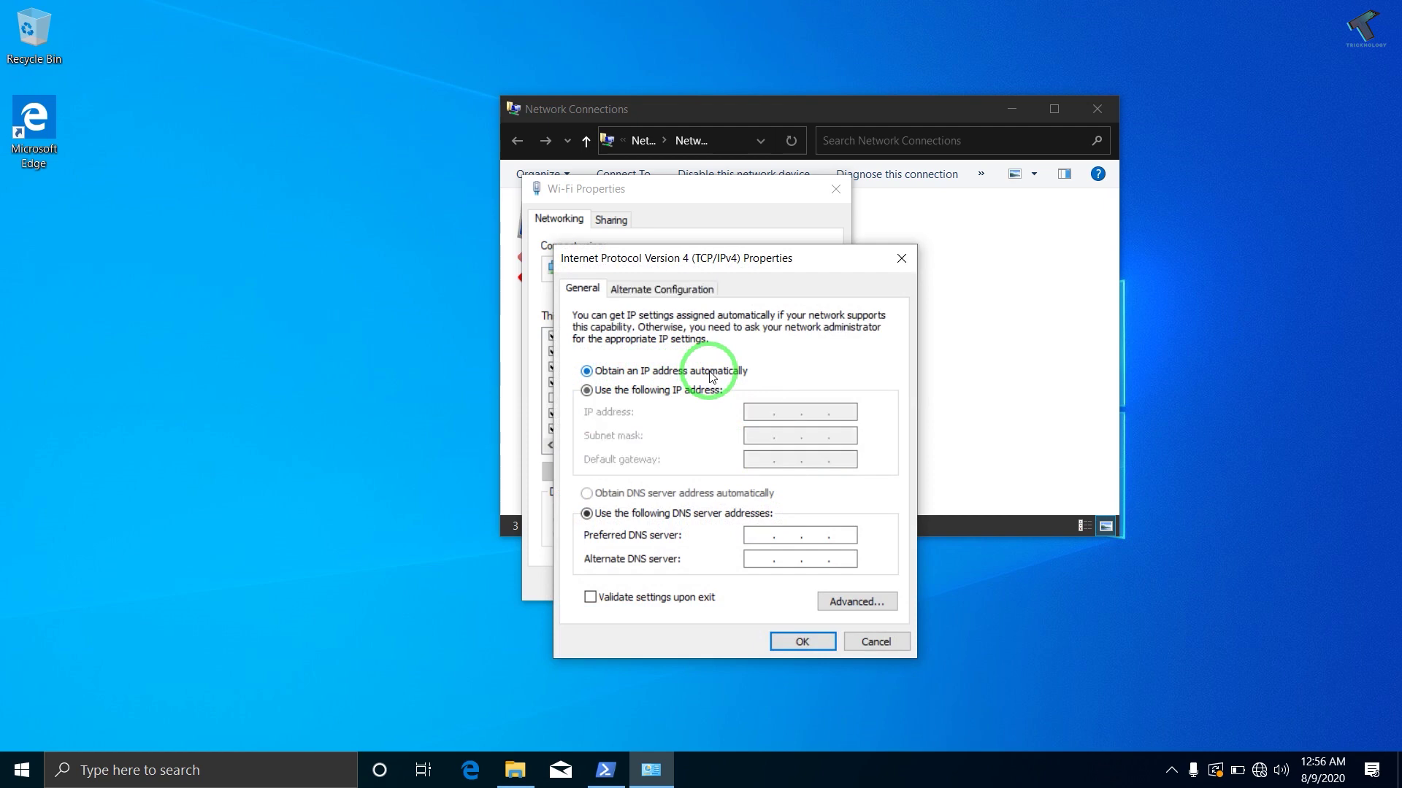
click(679, 501)
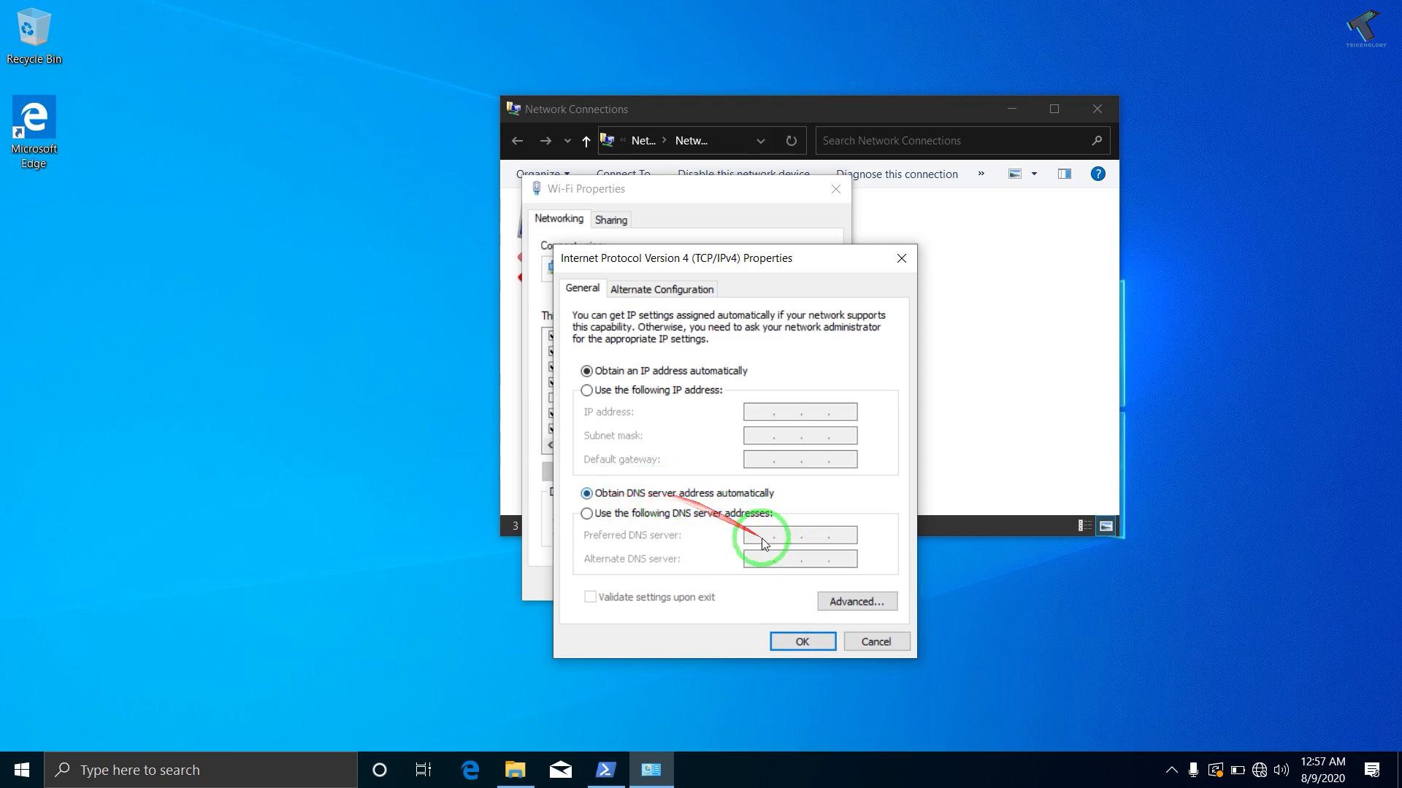
click(797, 644)
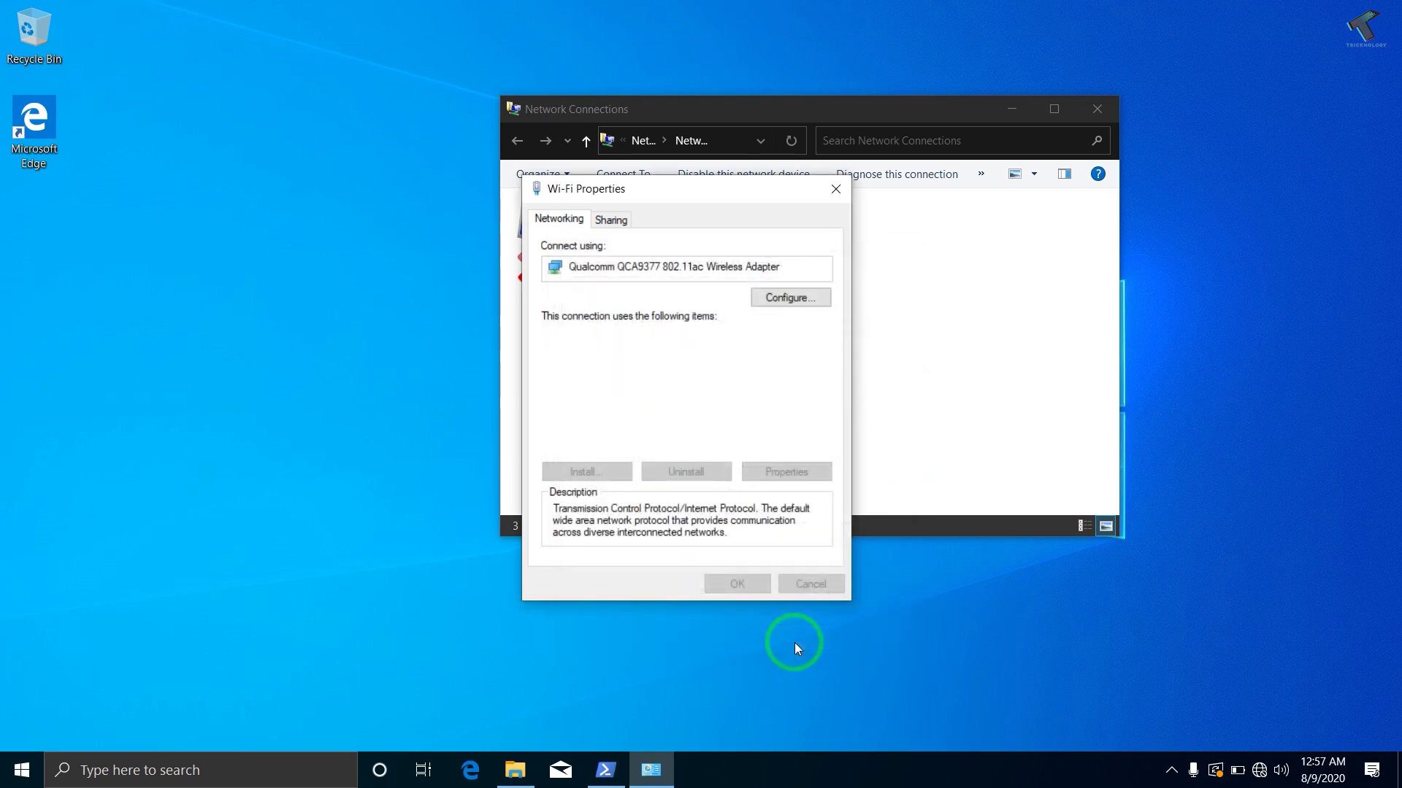
click(753, 588)
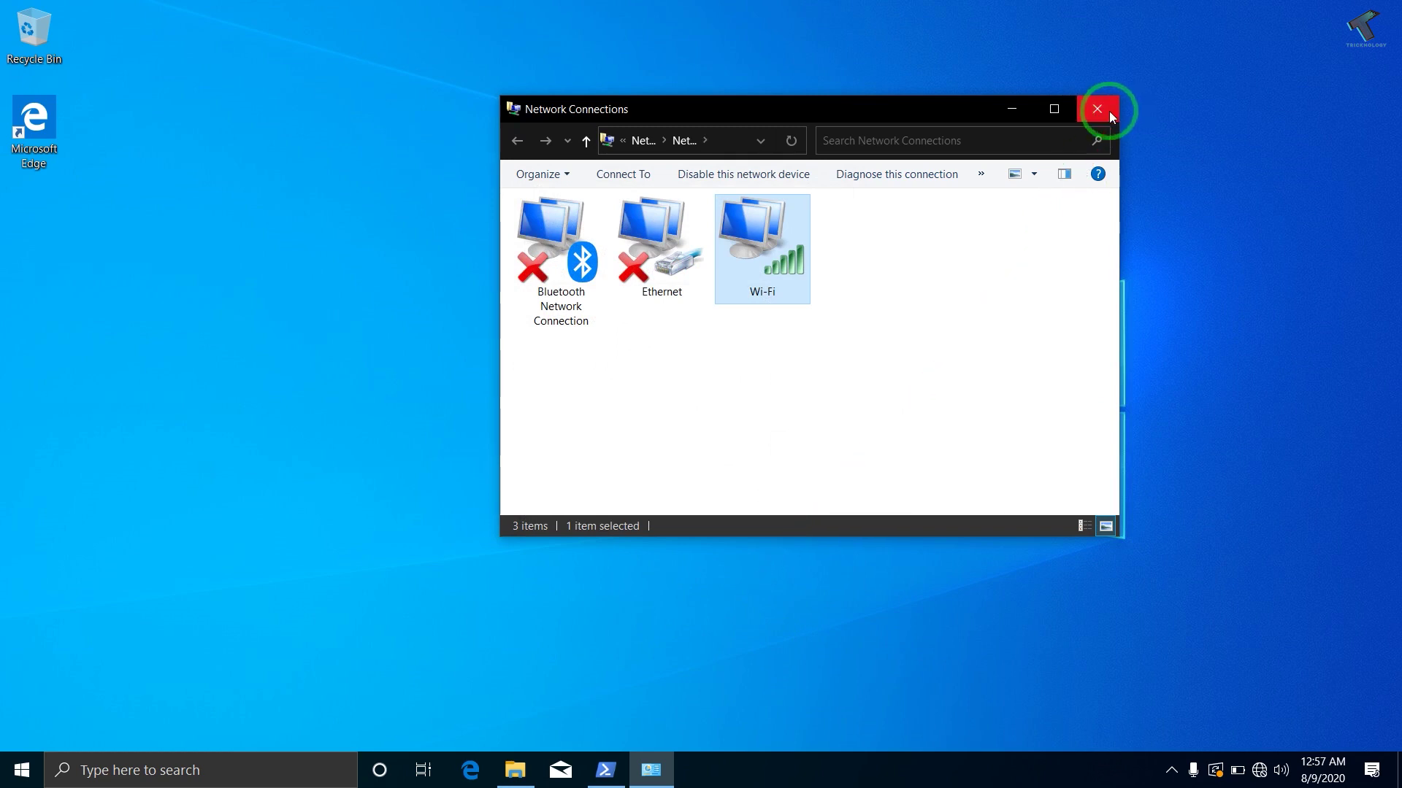
click(1109, 114)
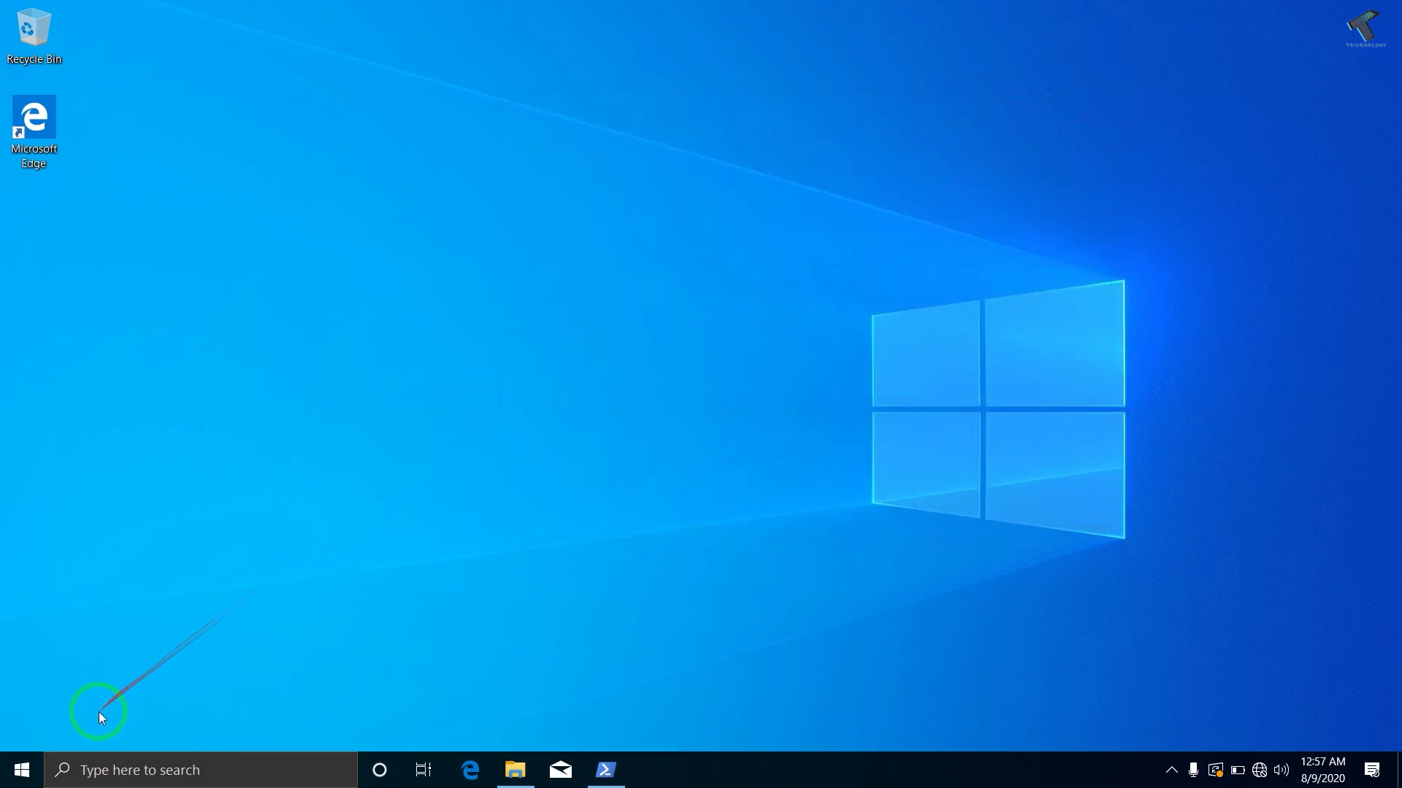
Open Device Manager, expand Network adapters, and bring up the Qualcomm QCA9377 wireless adapter's actions.
right_click(31, 765)
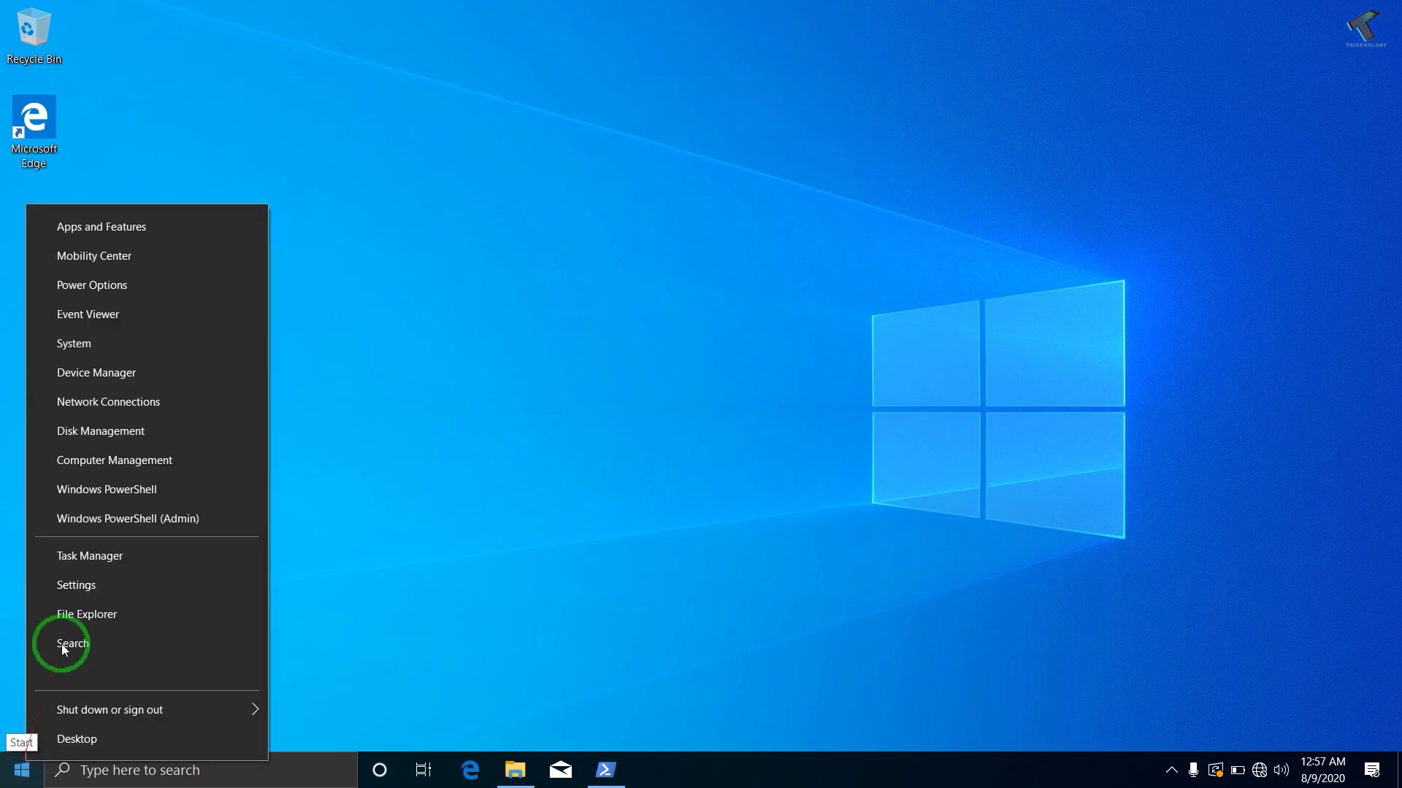
click(115, 372)
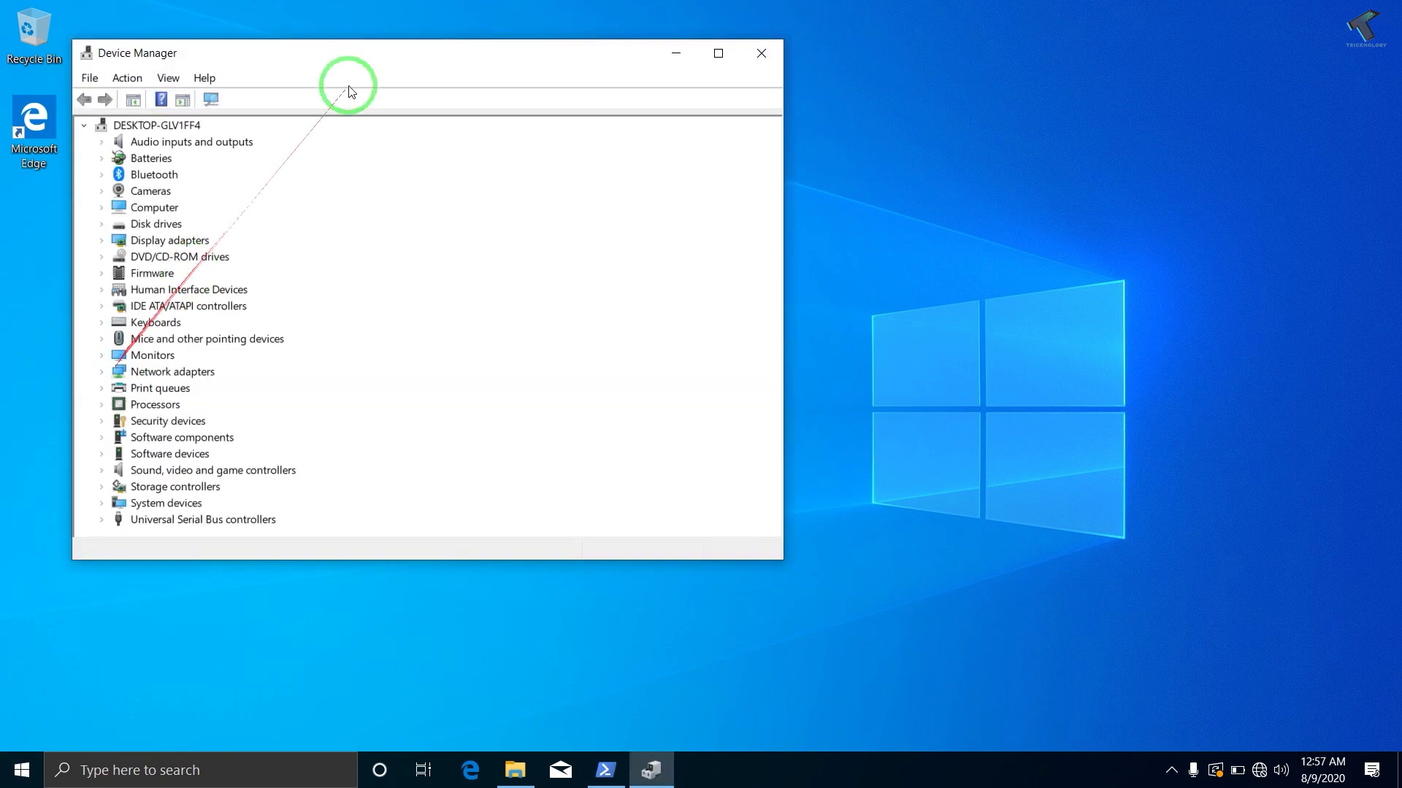
drag(392, 45, 547, 70)
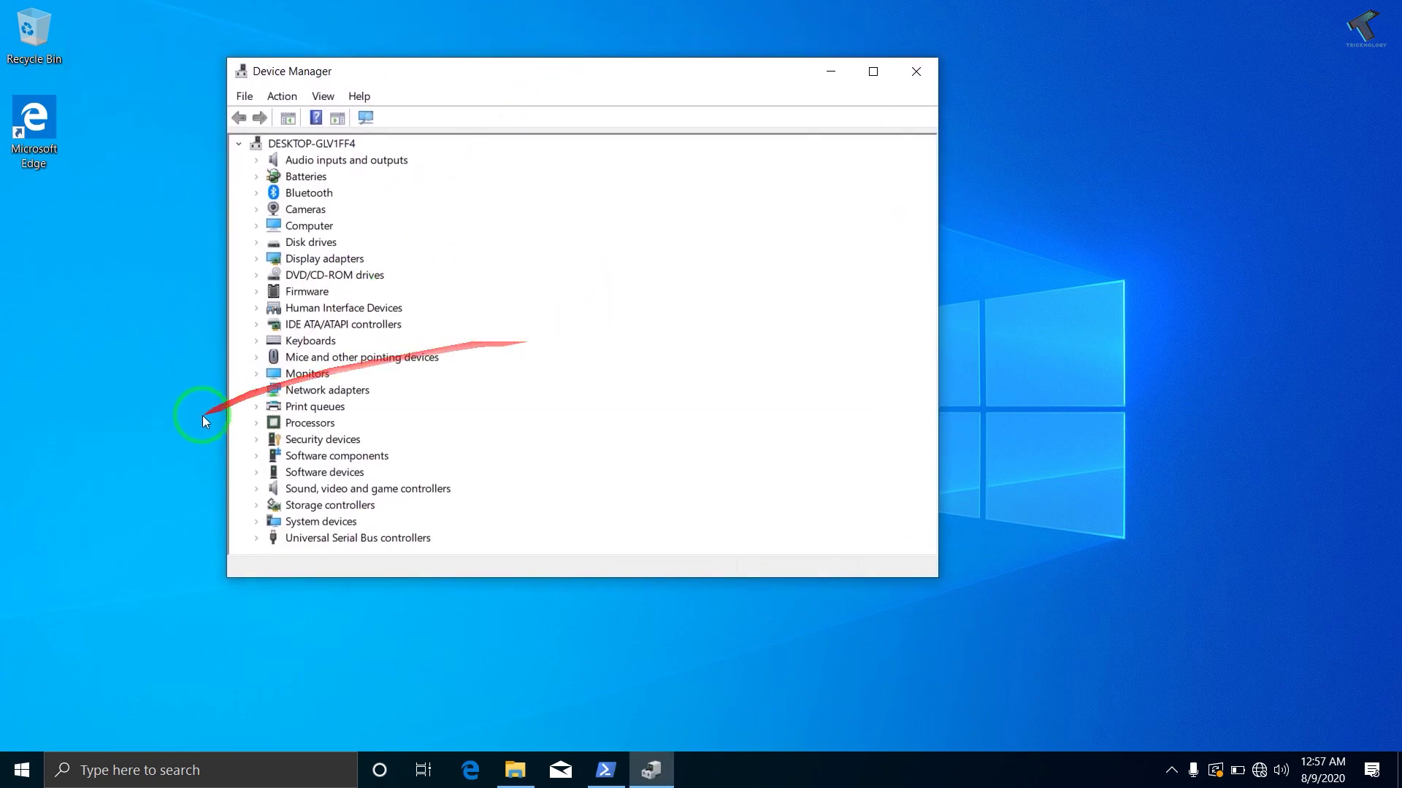
click(256, 390)
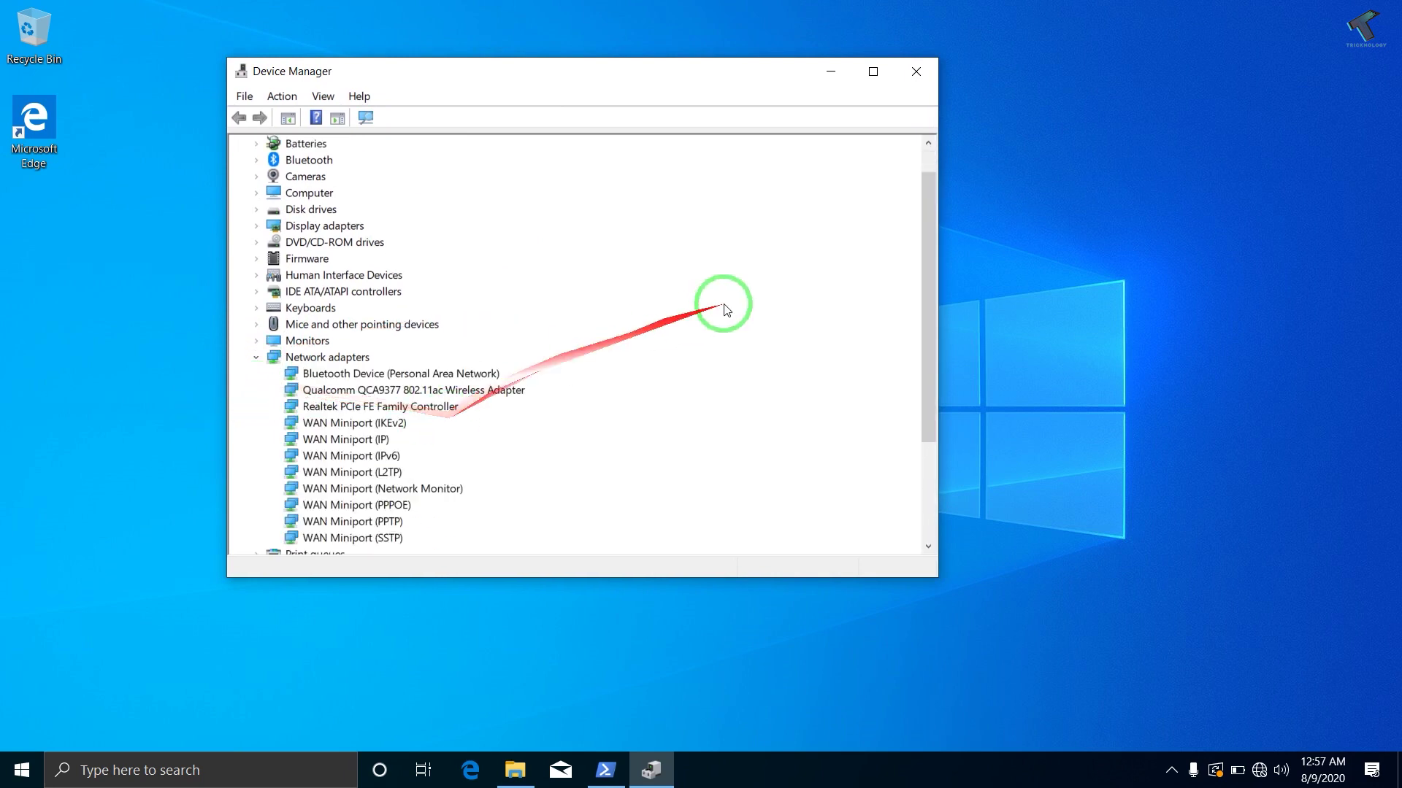
drag(930, 249, 931, 291)
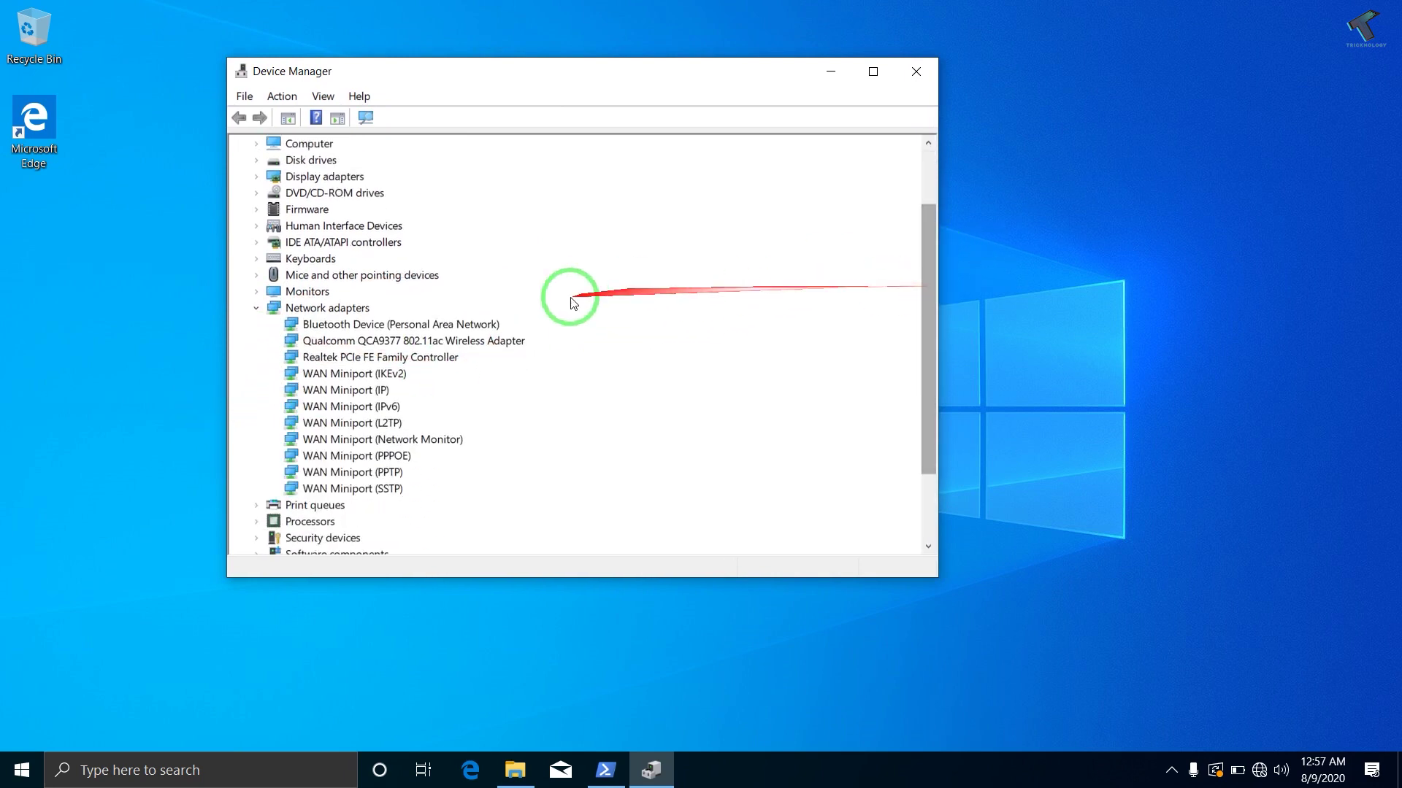
click(405, 344)
right_click(404, 345)
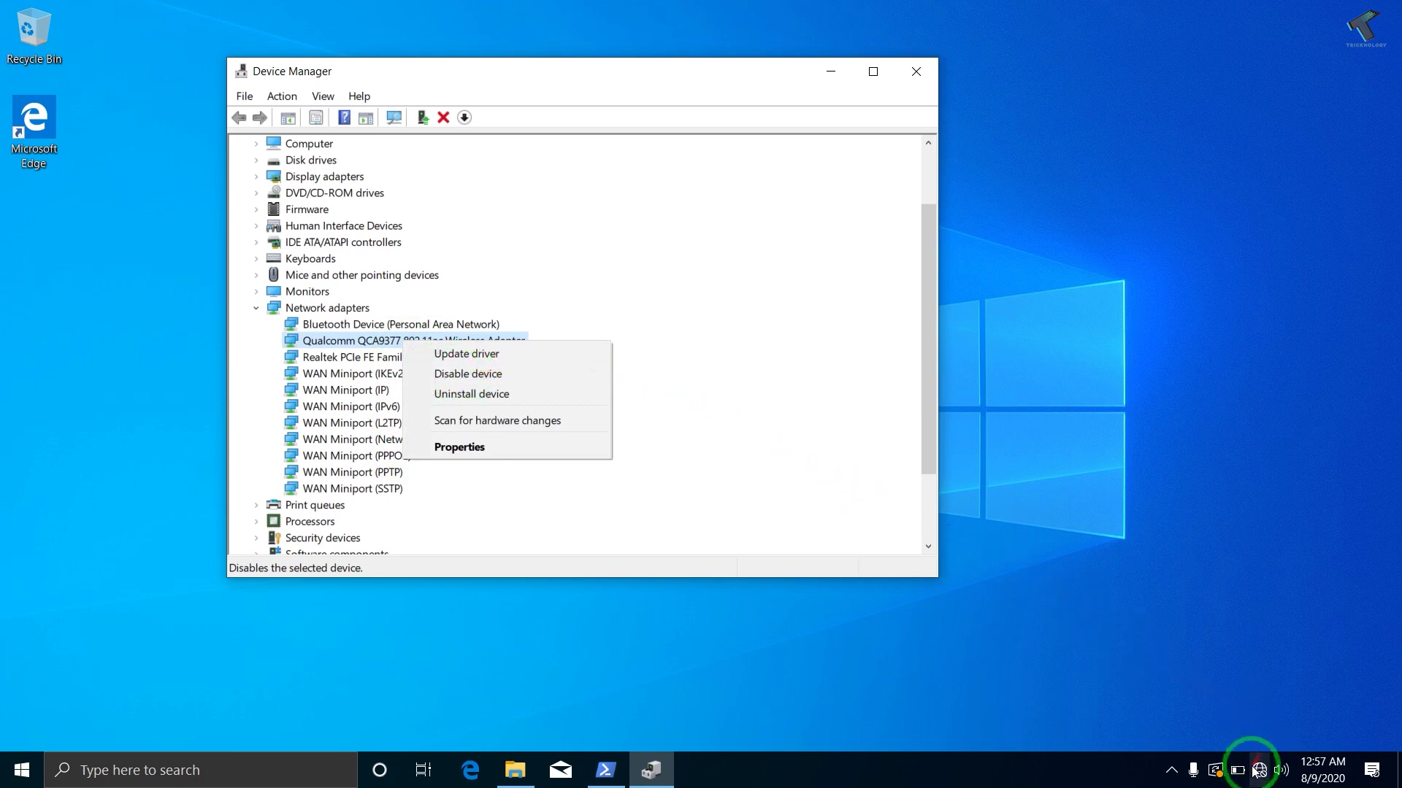
right_click(455, 344)
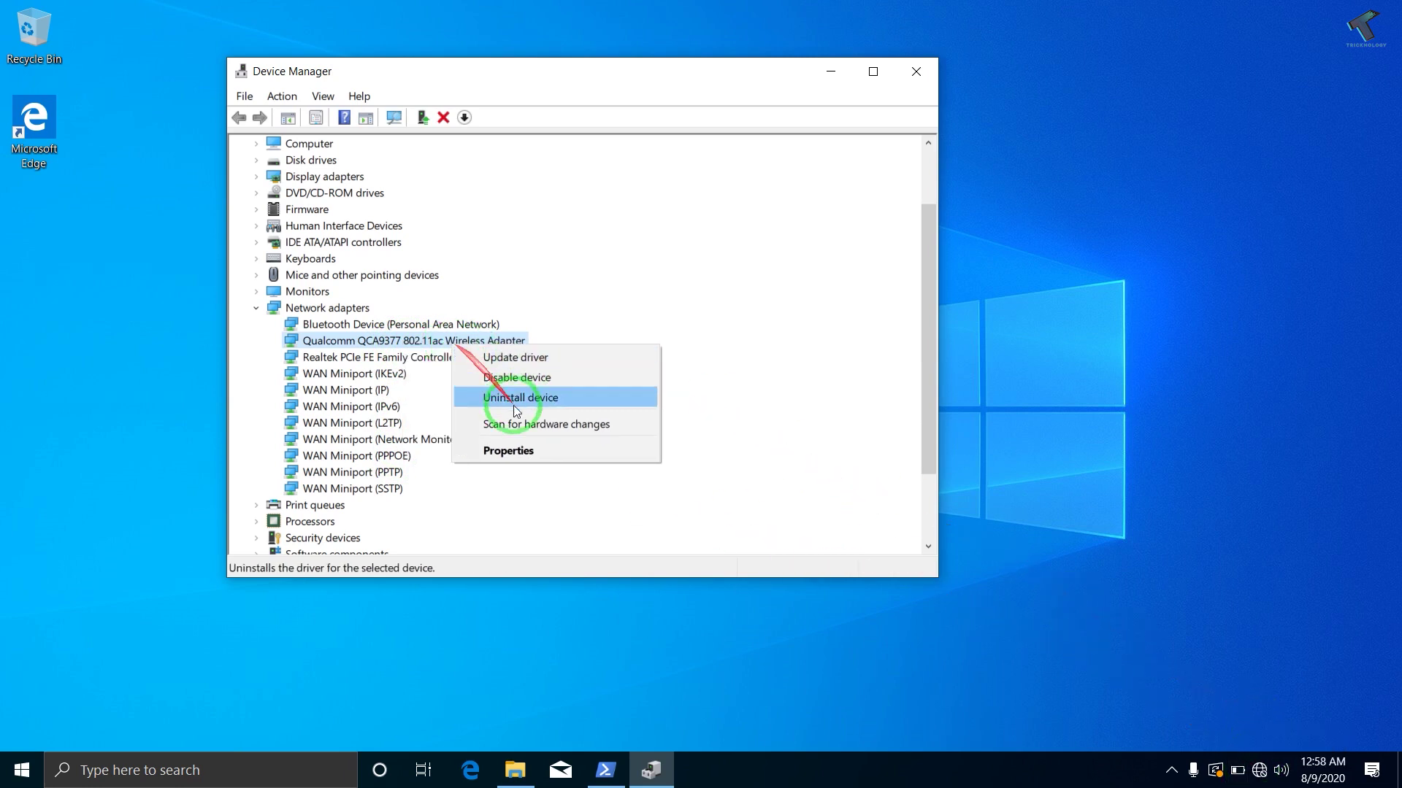
Uncheck 'Allow the computer to turn off this device to save power' for the Qualcomm adapter.
click(515, 451)
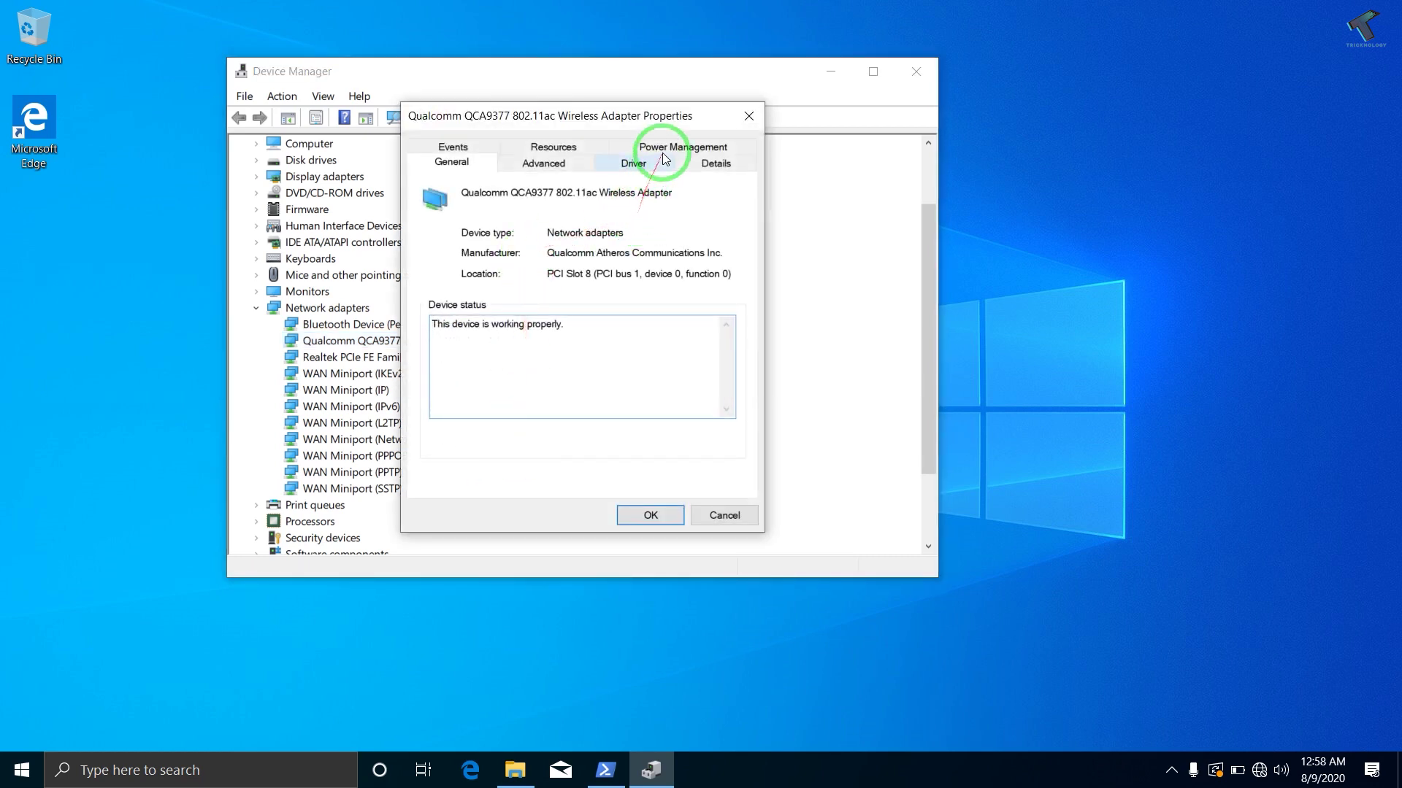
click(664, 146)
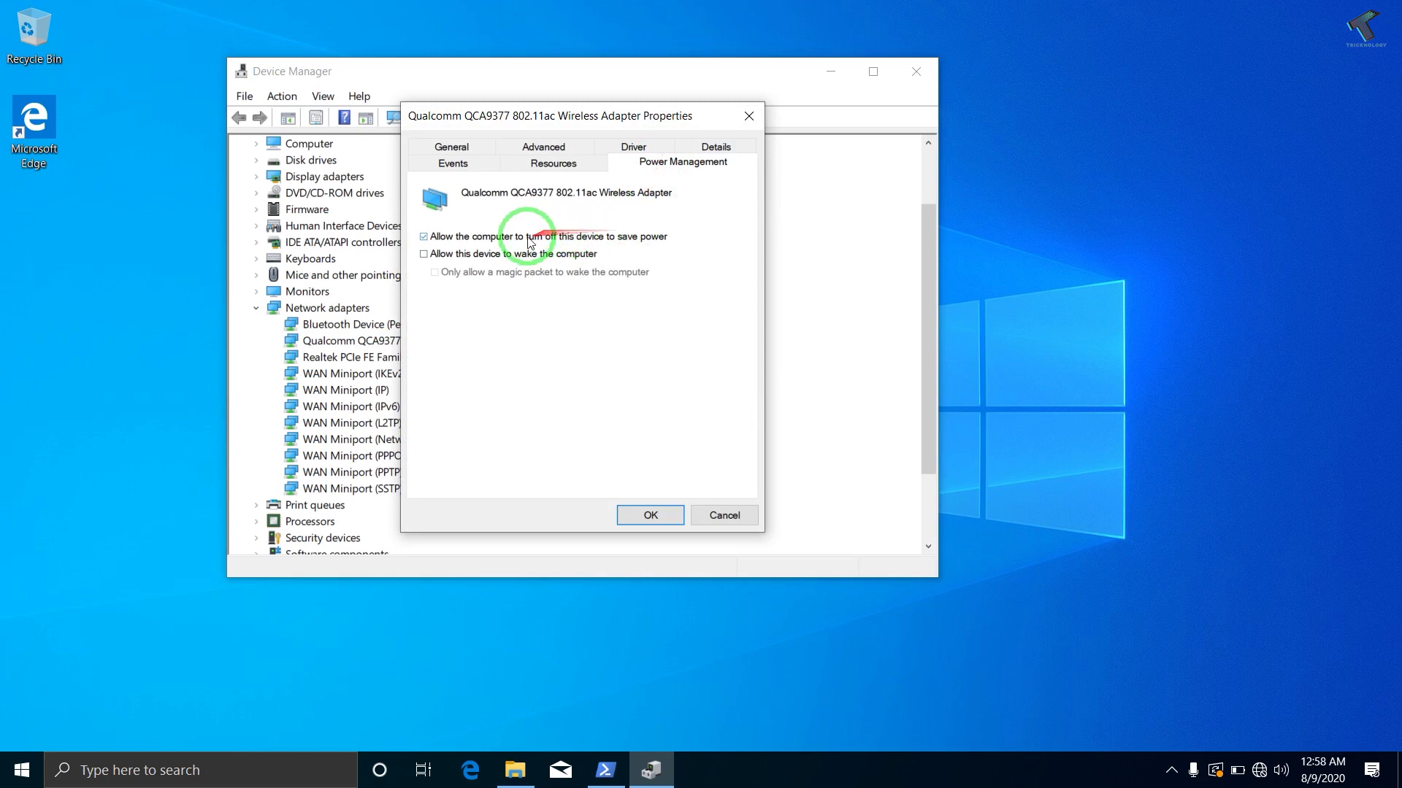
click(486, 241)
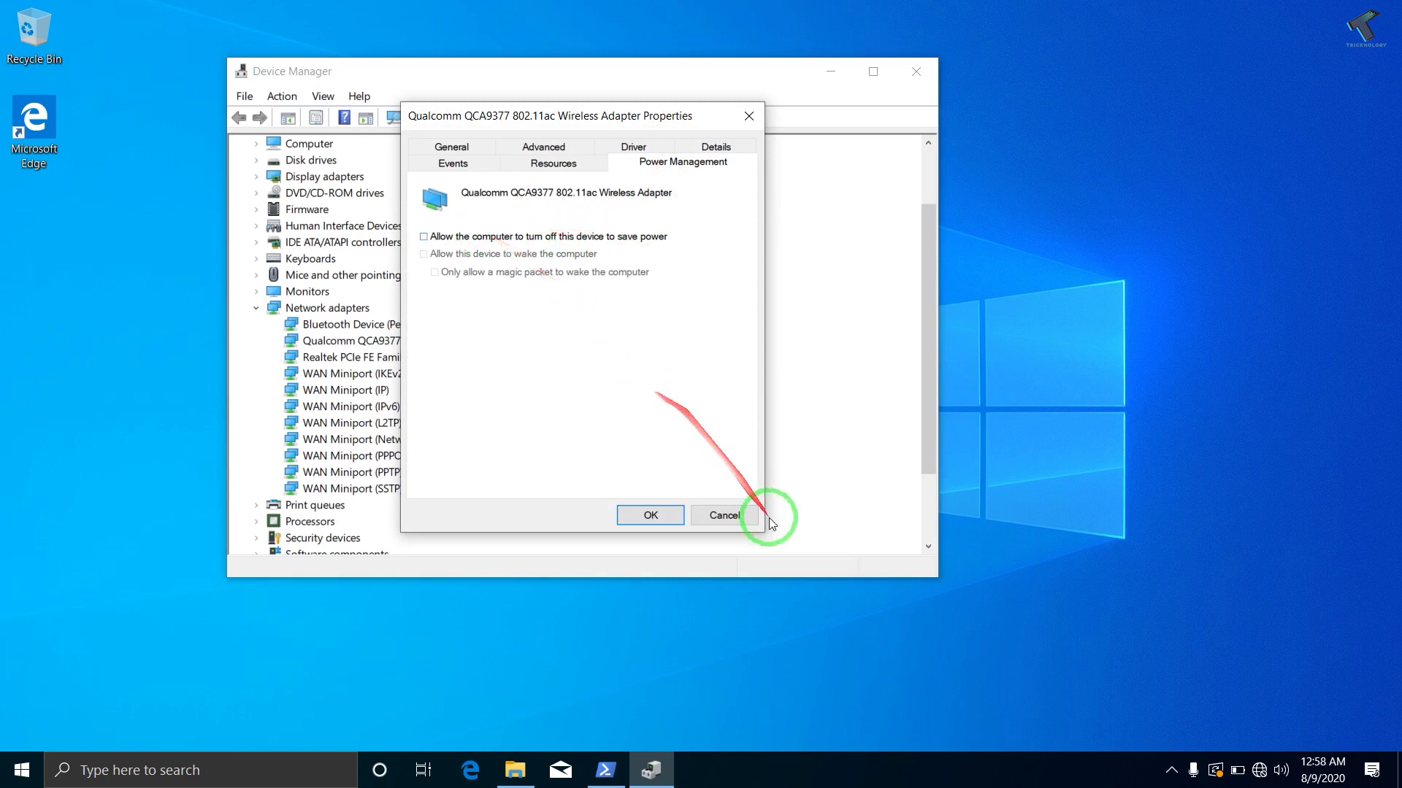
click(672, 517)
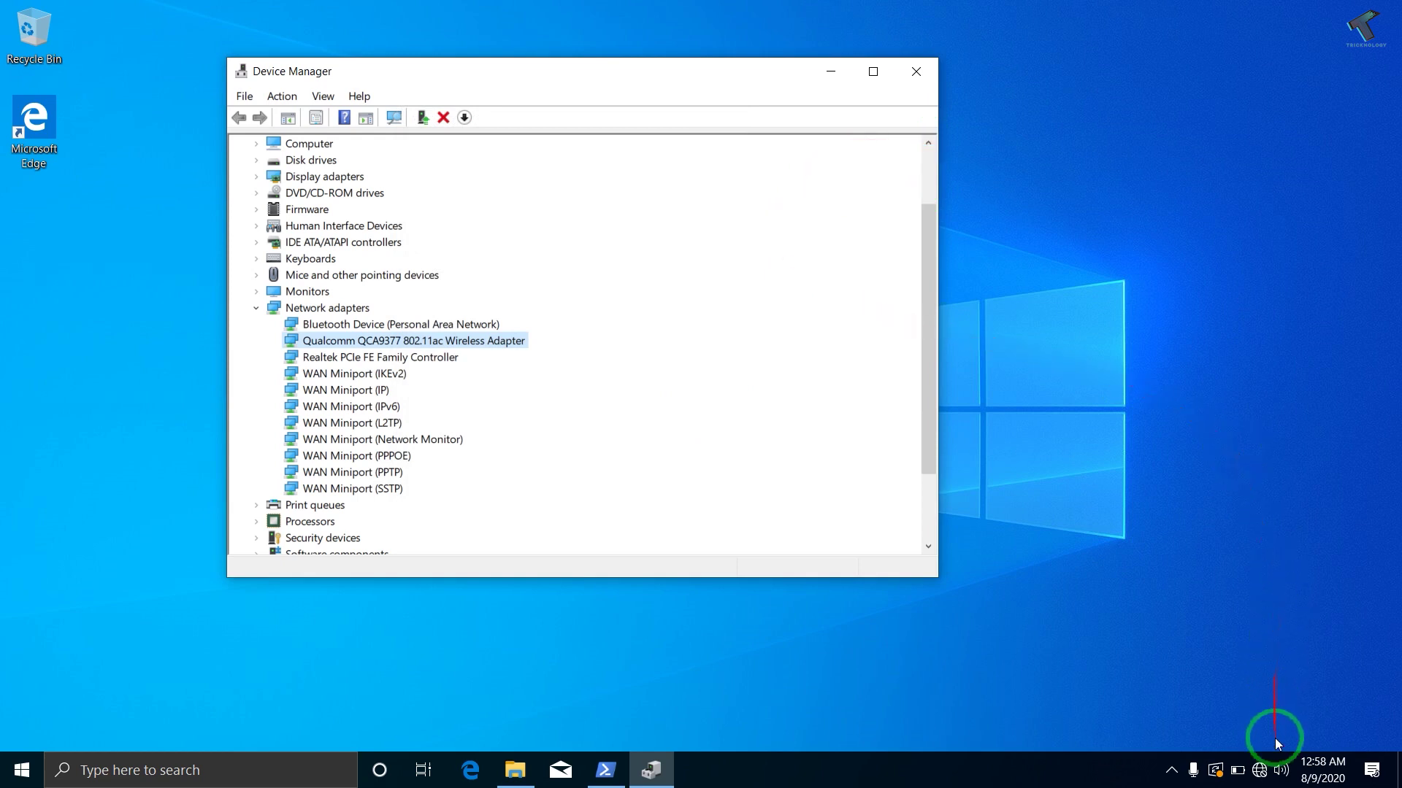
Disconnect and reconnect the Tricksmotions Wi-Fi network from the taskbar network flyout.
click(1260, 771)
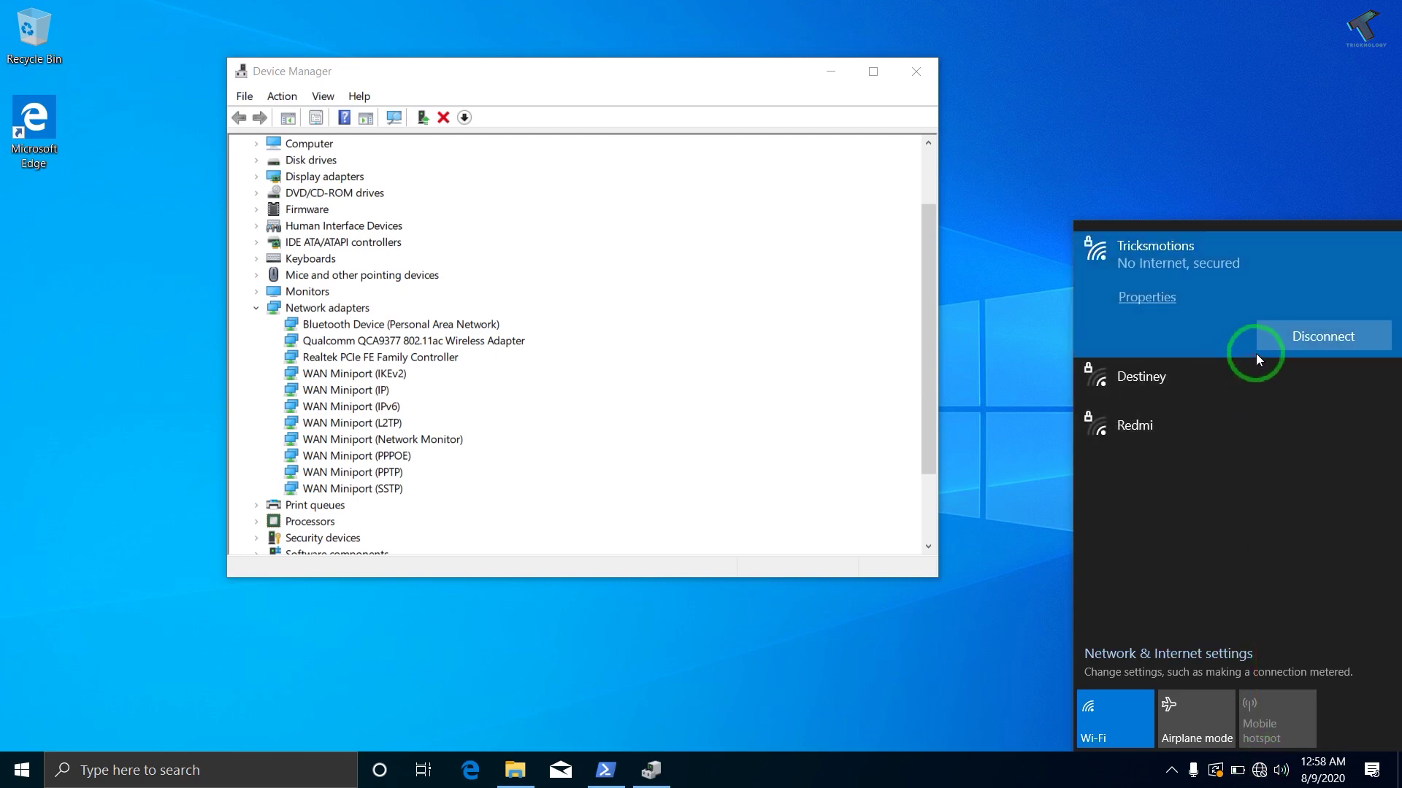
click(1277, 349)
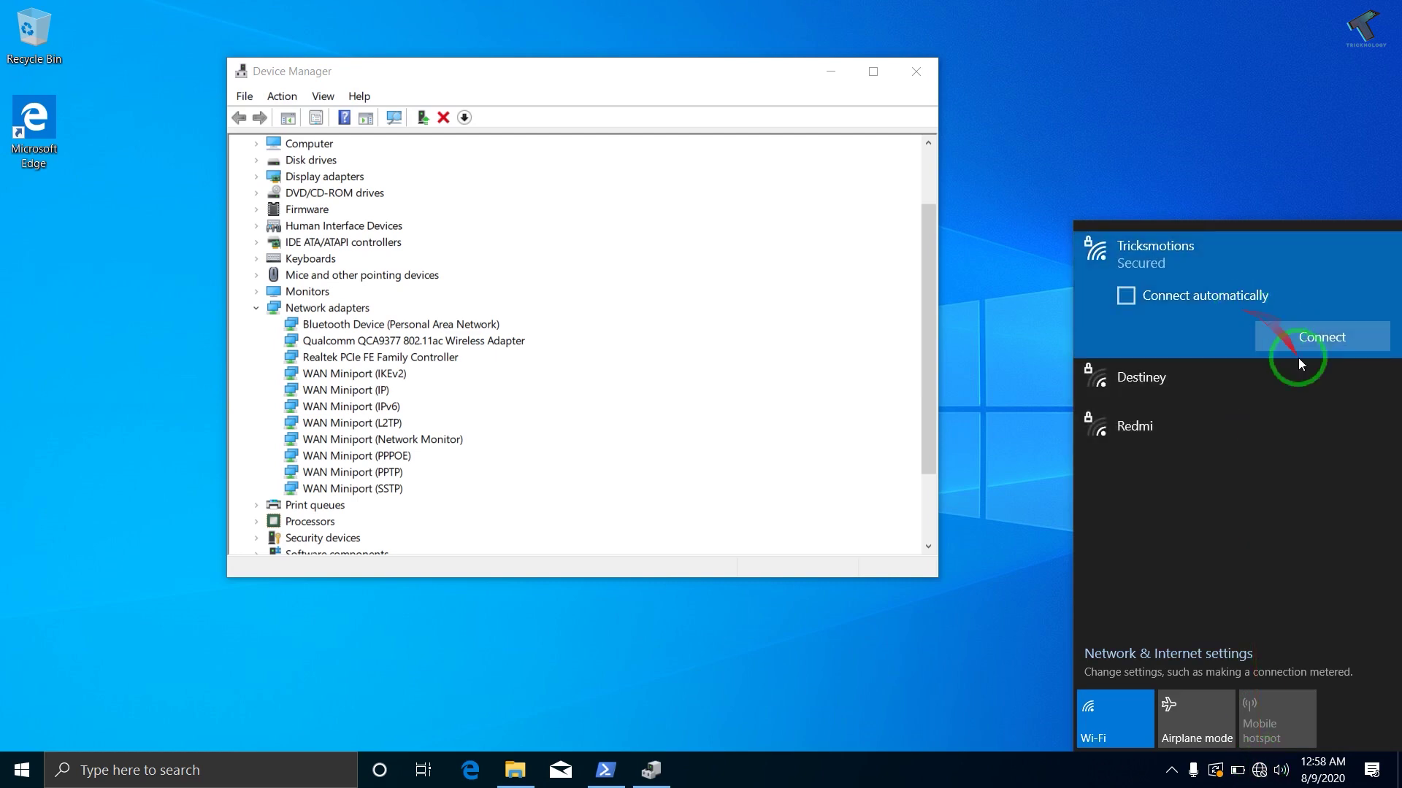
click(1304, 339)
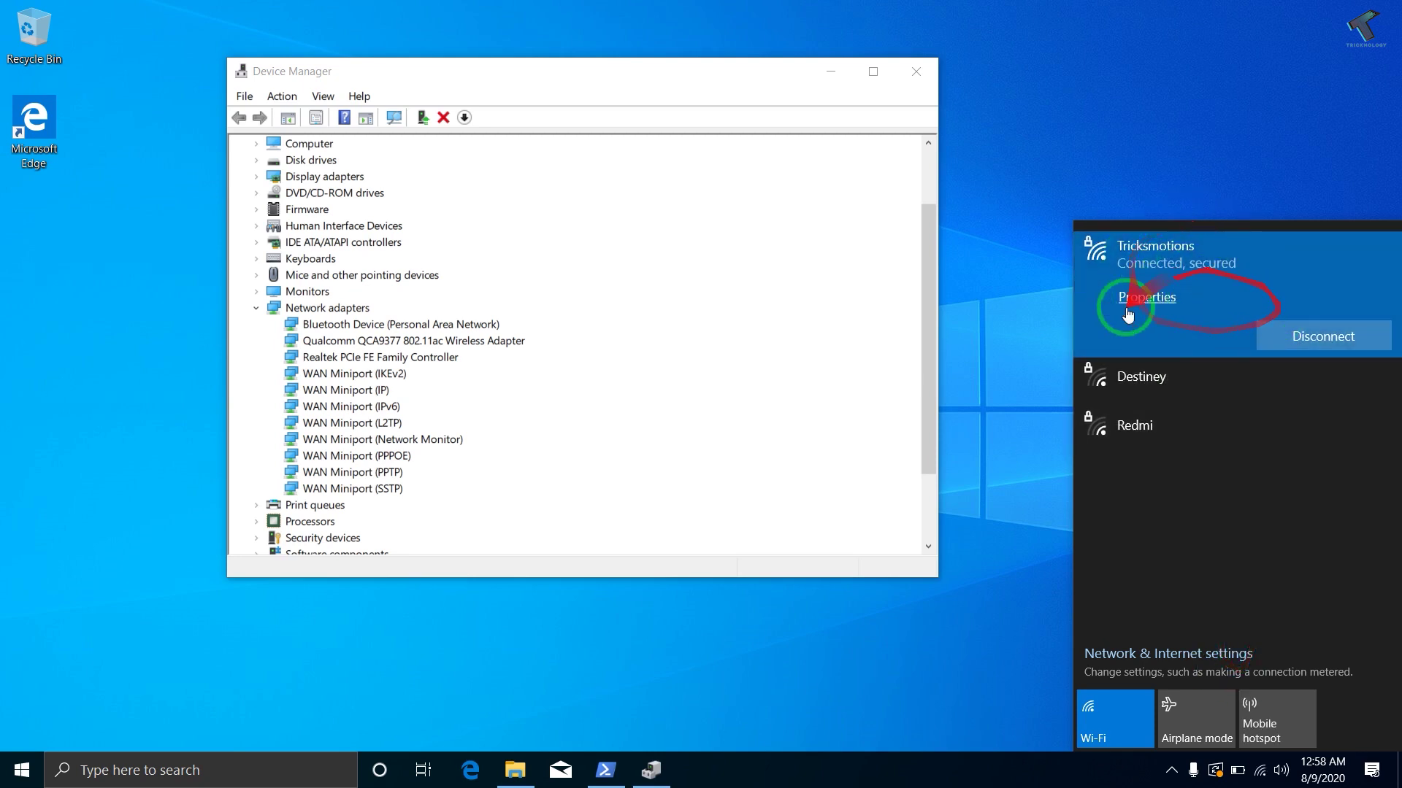
click(923, 254)
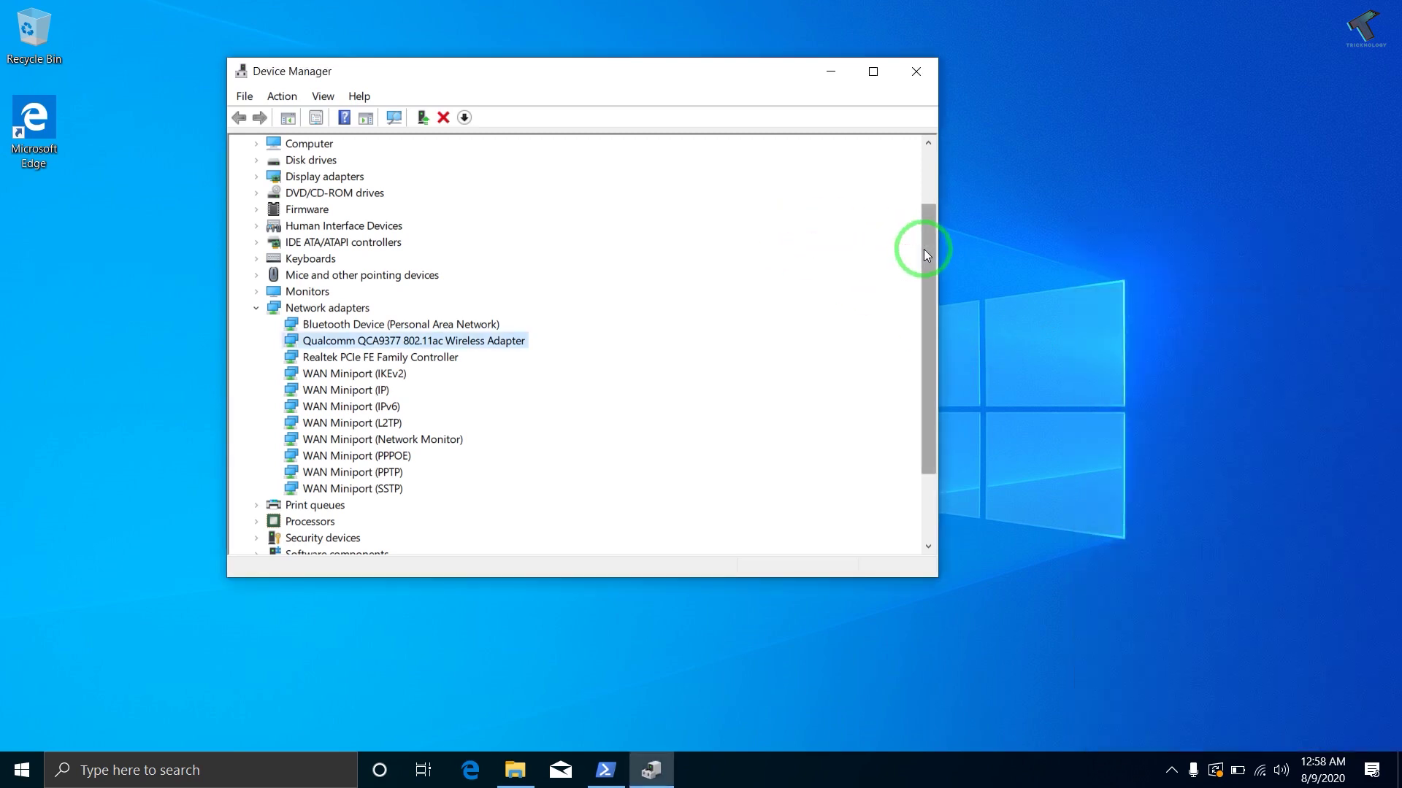
Uninstall the Qualcomm QCA9377 wireless adapter from its Driver properties.
right_click(408, 349)
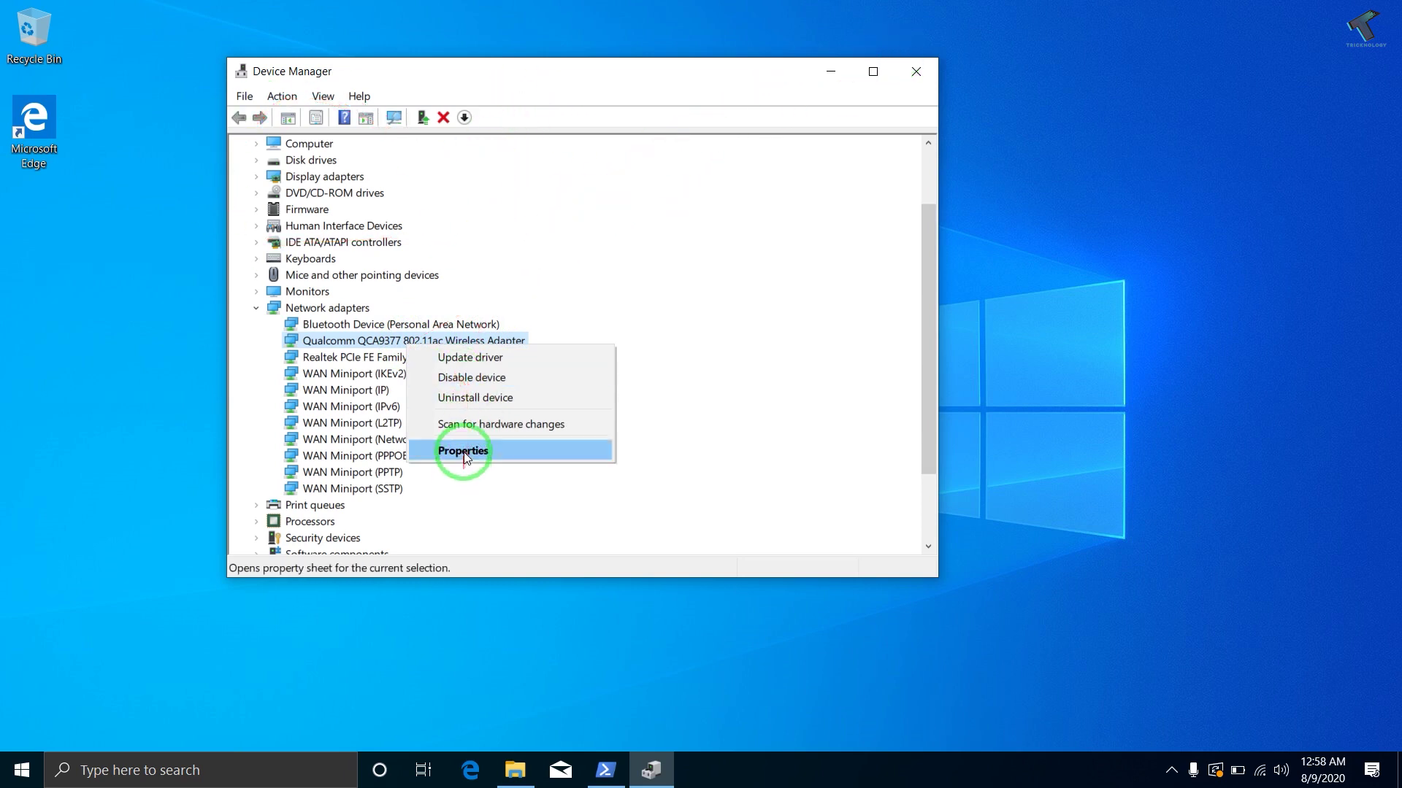
click(465, 452)
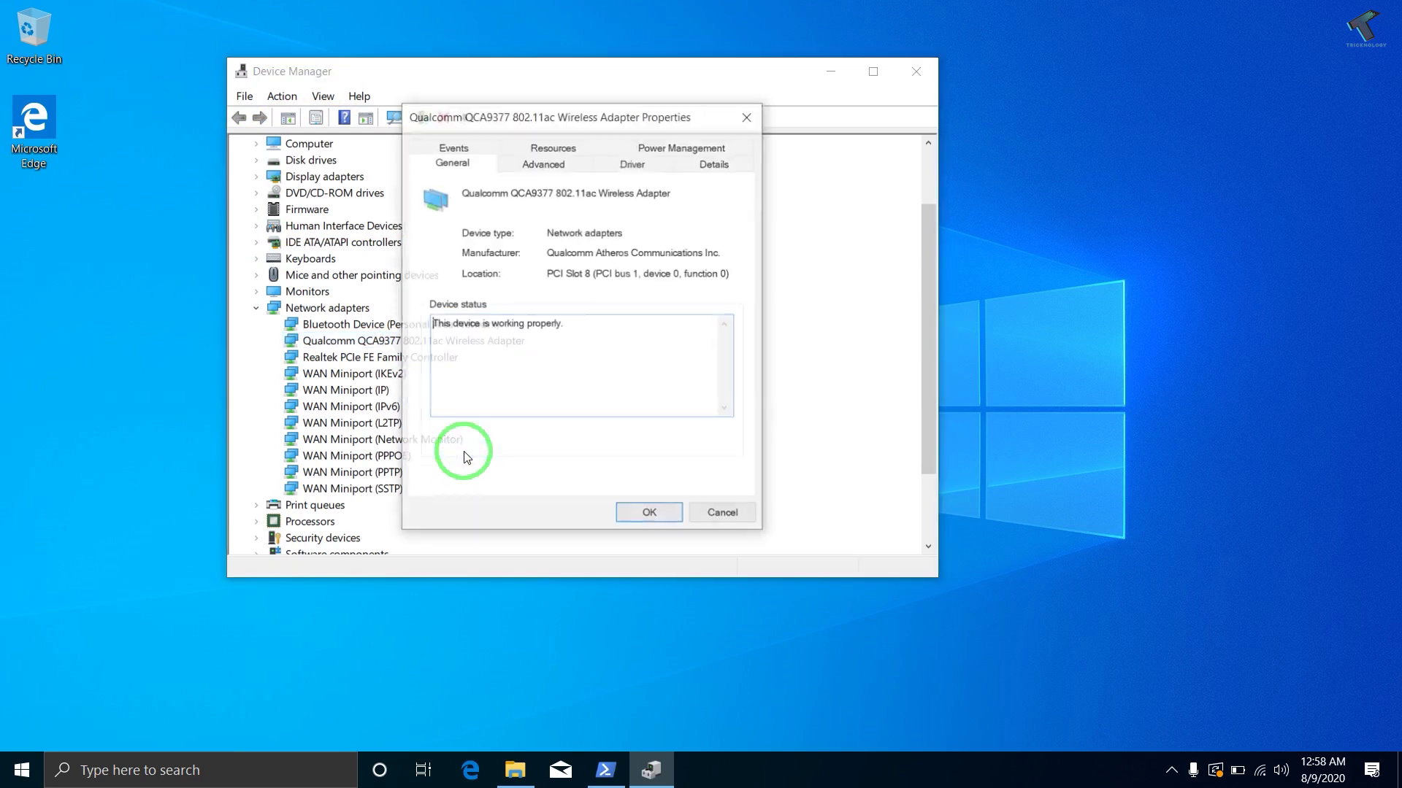
click(625, 165)
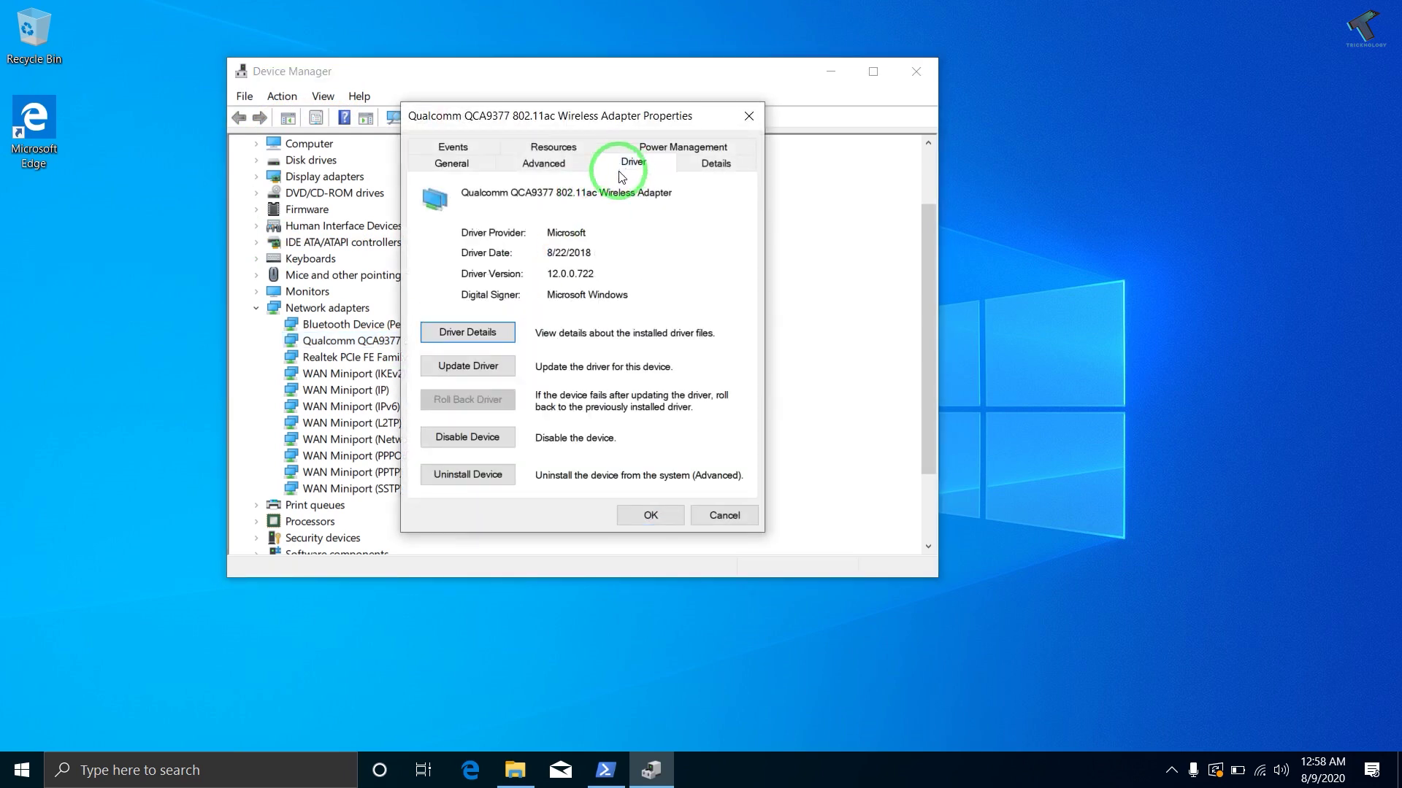
click(461, 487)
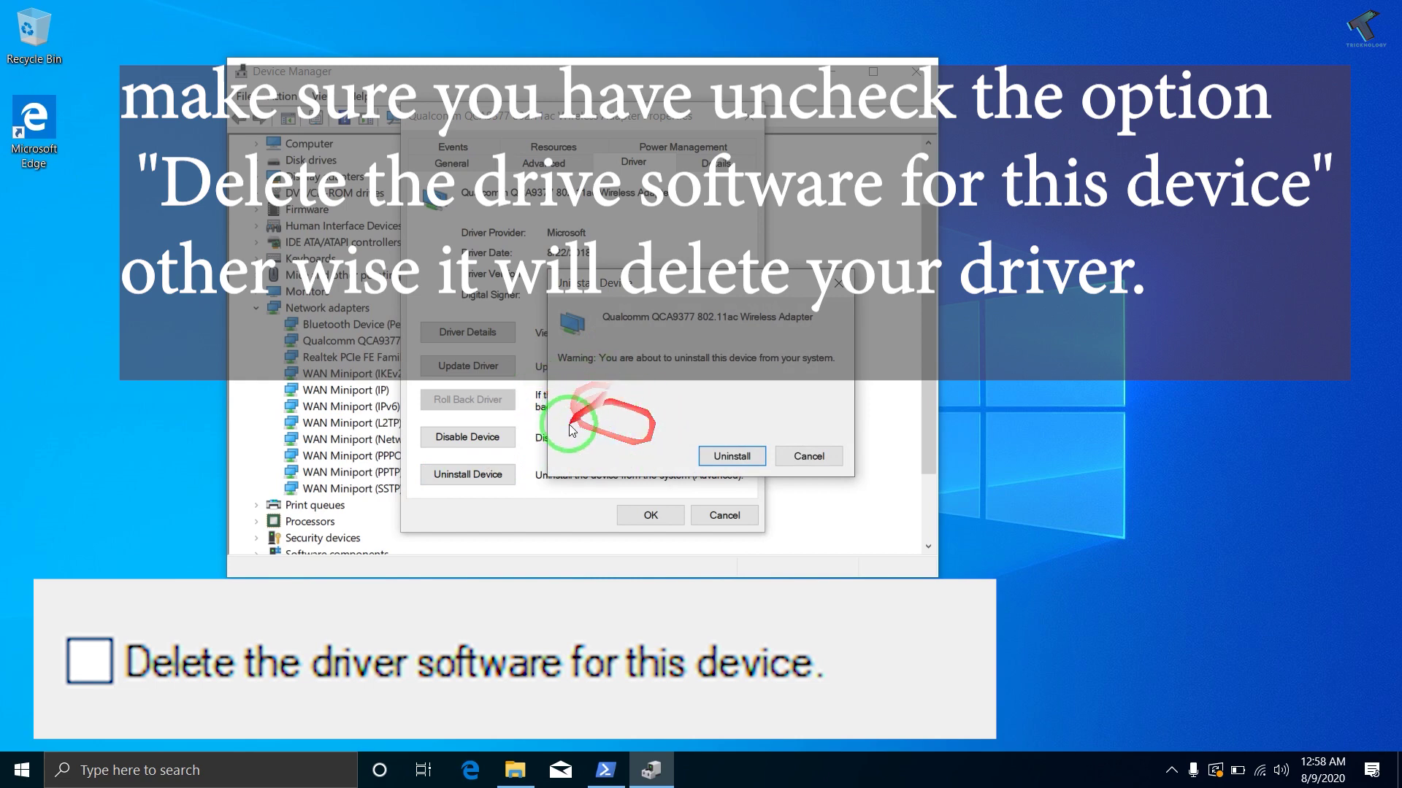
click(741, 457)
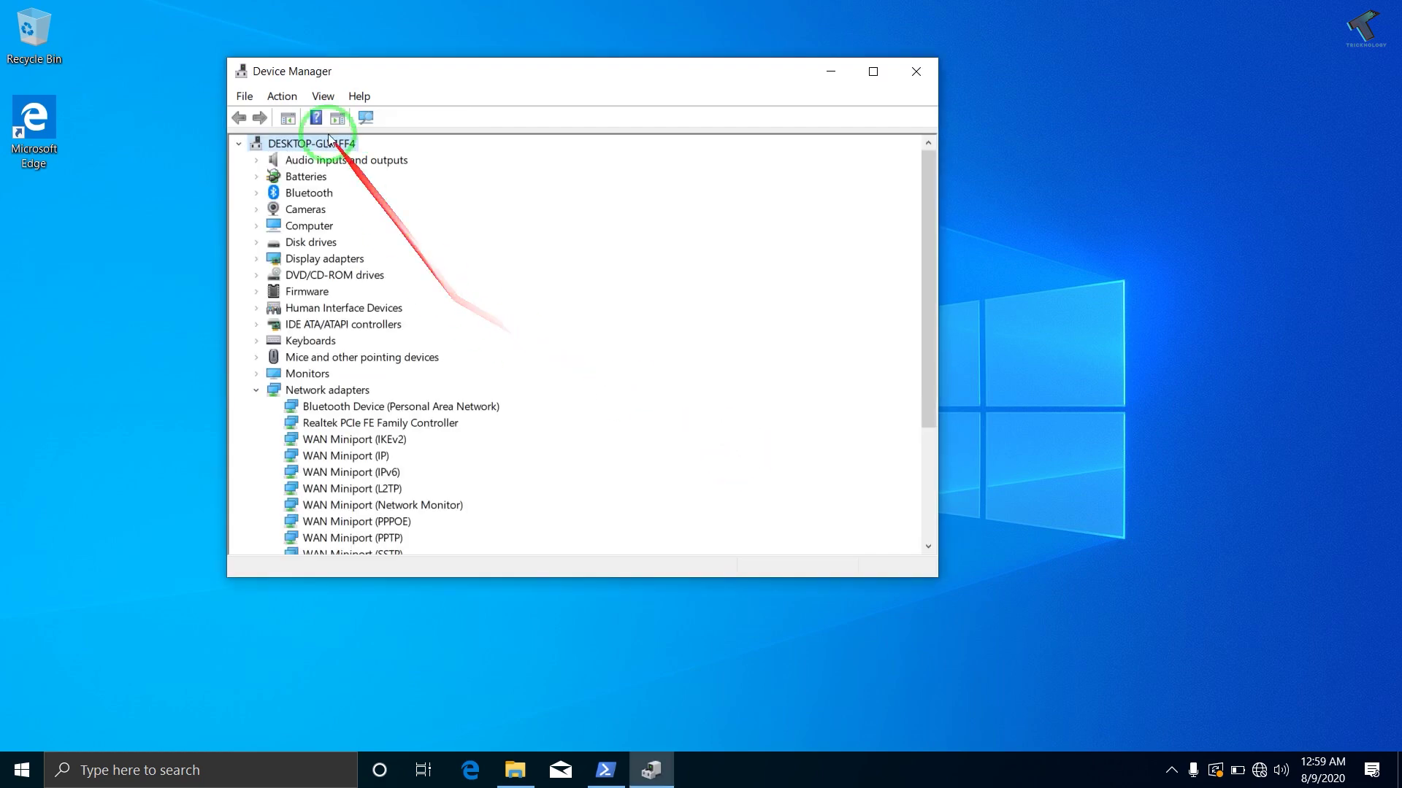
Scan for hardware changes so the Qualcomm adapter is re-detected and reinstalled.
click(287, 97)
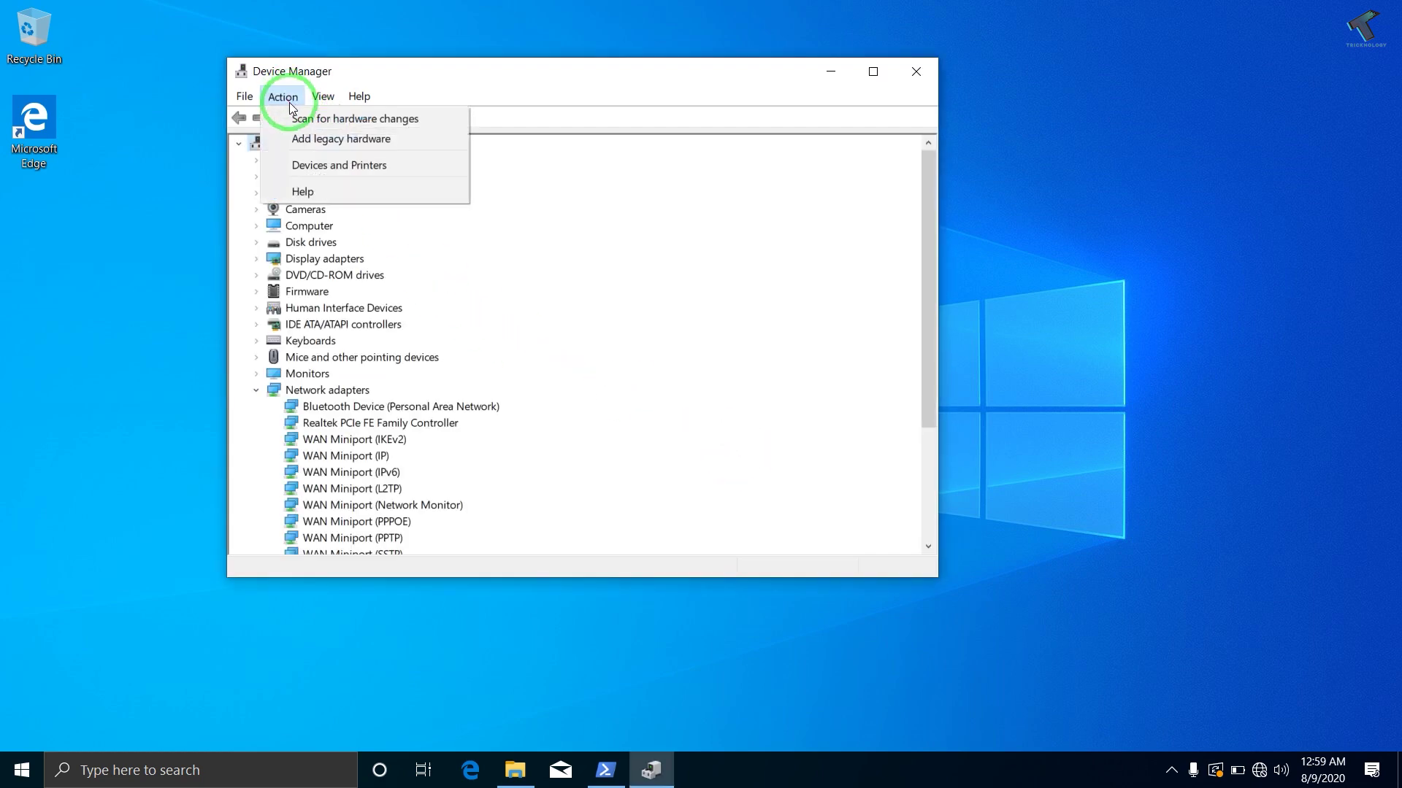
click(358, 121)
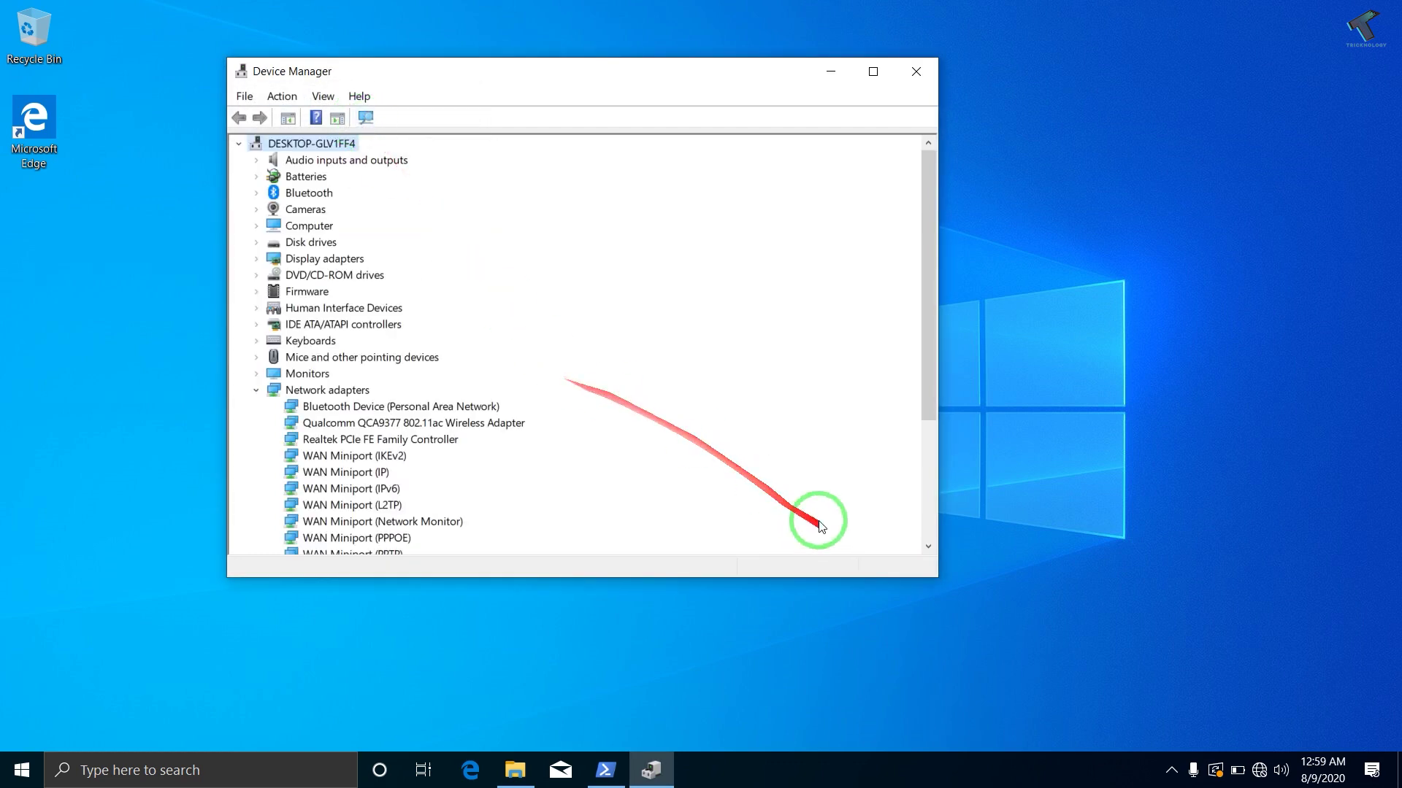
click(1260, 770)
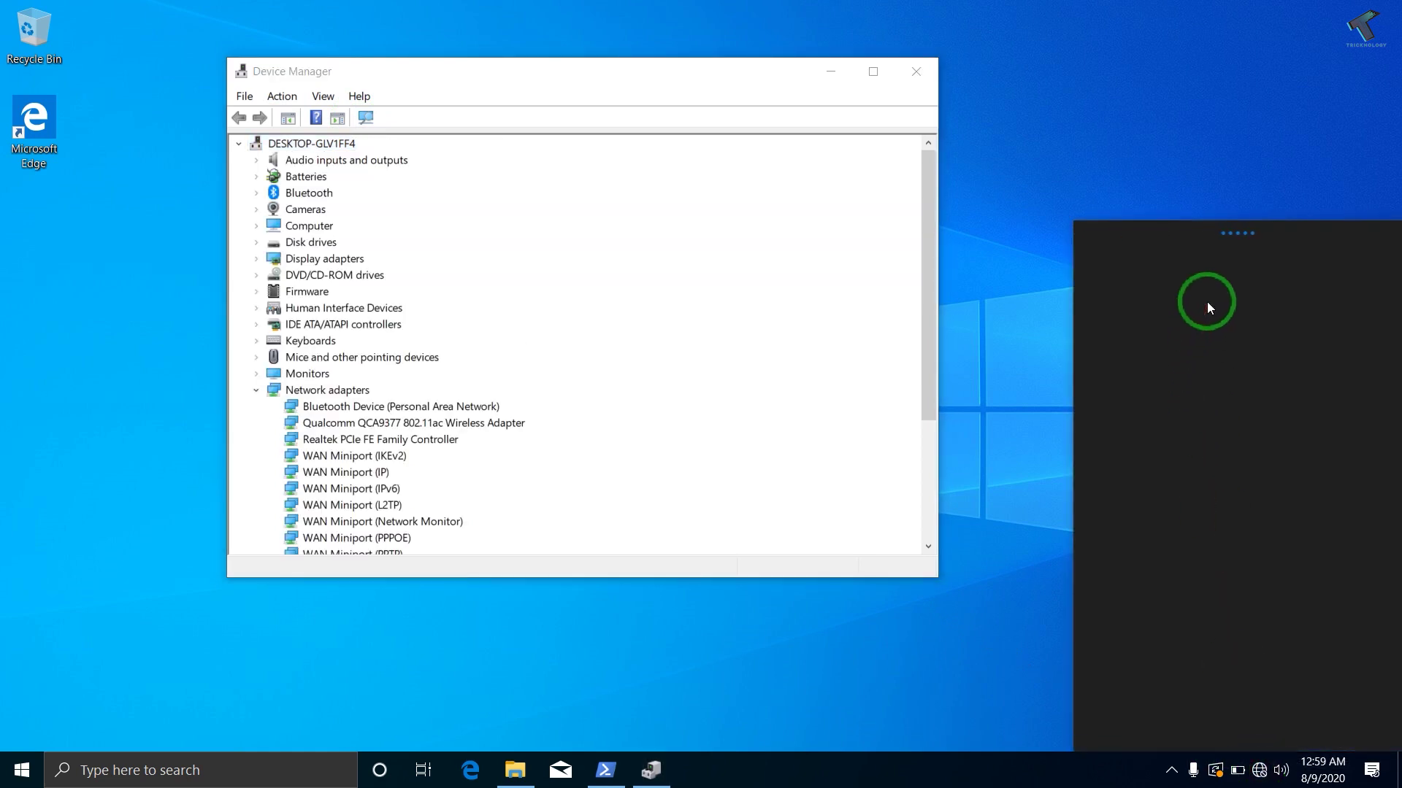
Connect to Tricksmotions, set to connect automatically, and enter the network security key.
click(1207, 267)
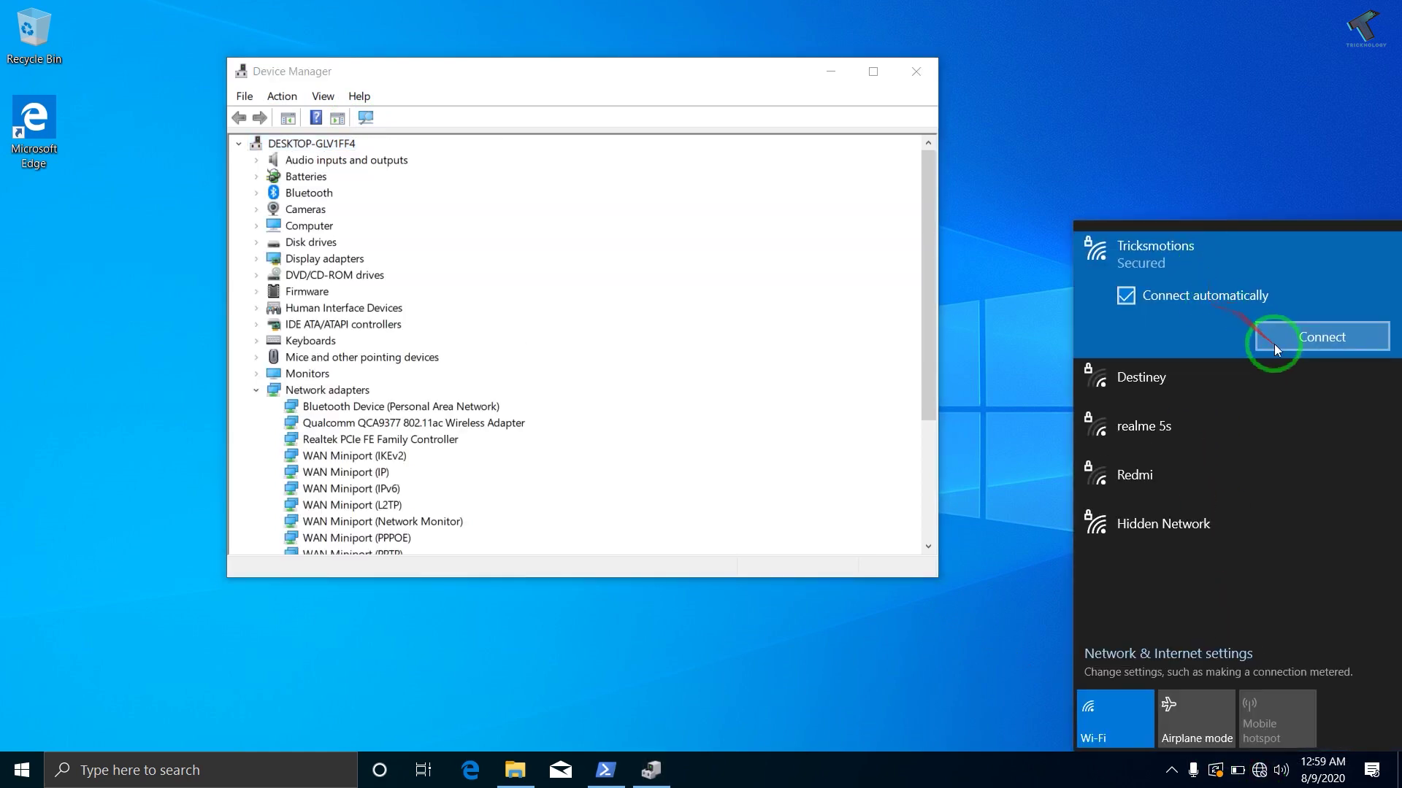
click(1285, 343)
click(1220, 320)
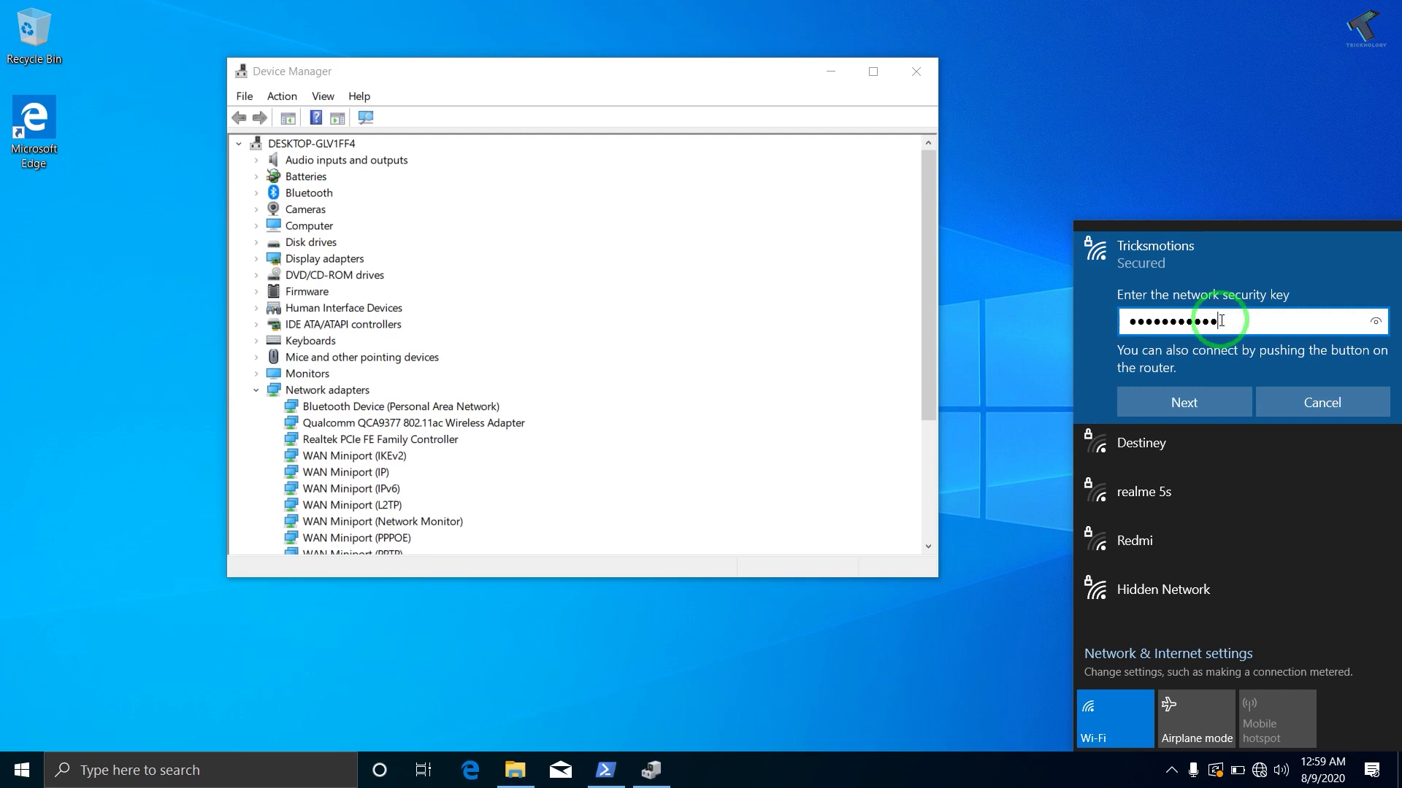
key(Return)
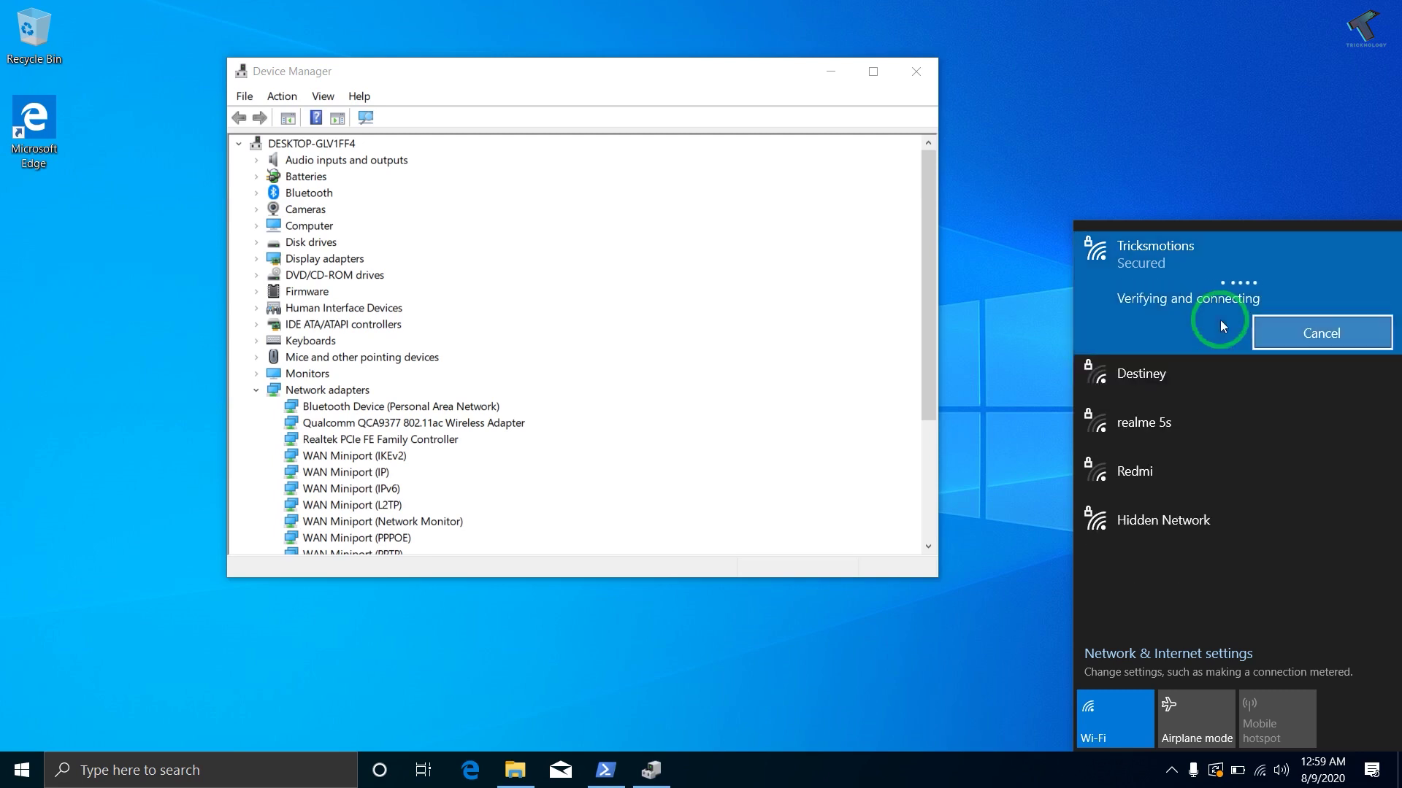